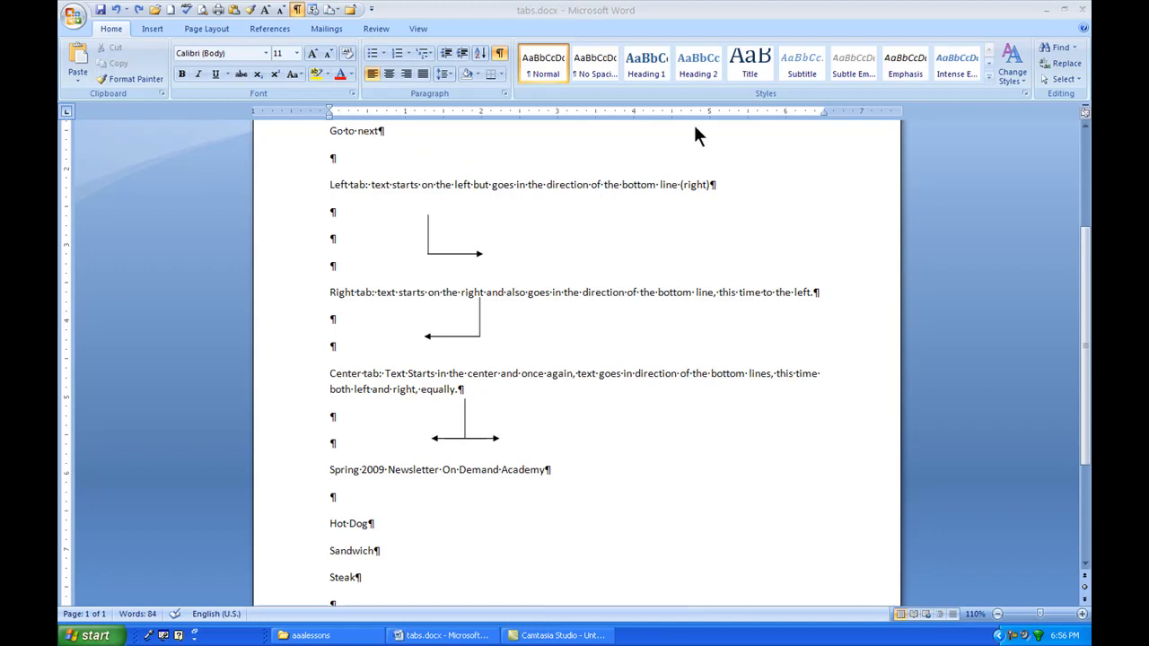
Hide and redisplay the ruler, and try indenting the "Go to next" line with three tabs
{"action": "left_click", "coordinate": [1084, 116]}
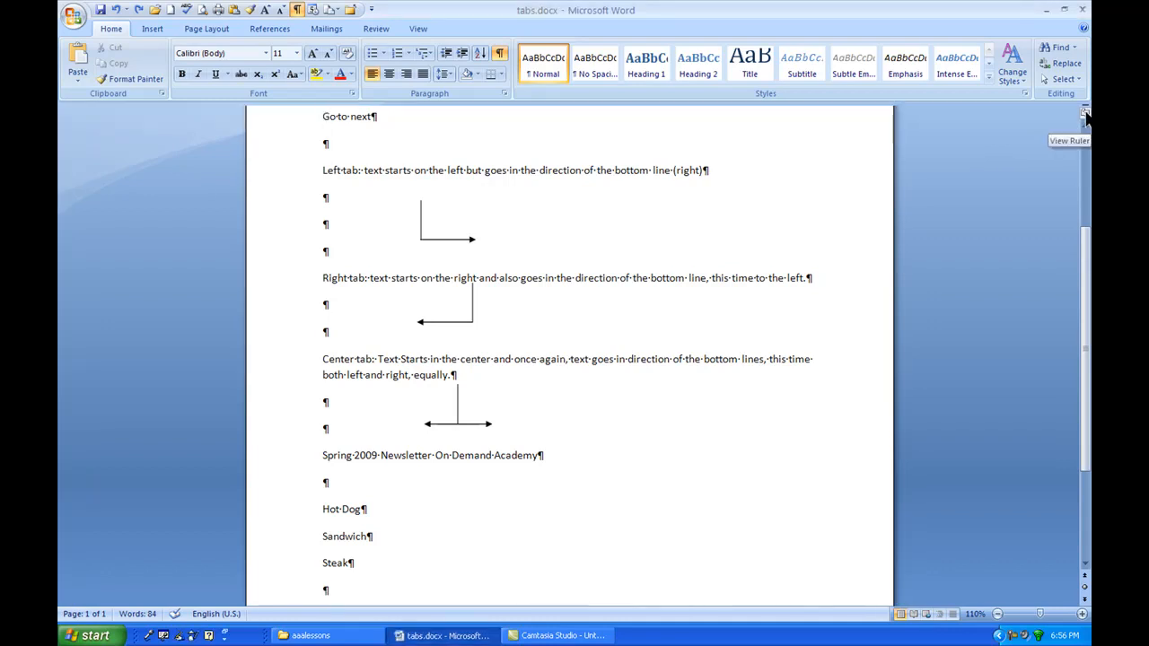
{"action": "left_click", "coordinate": [1085, 116]}
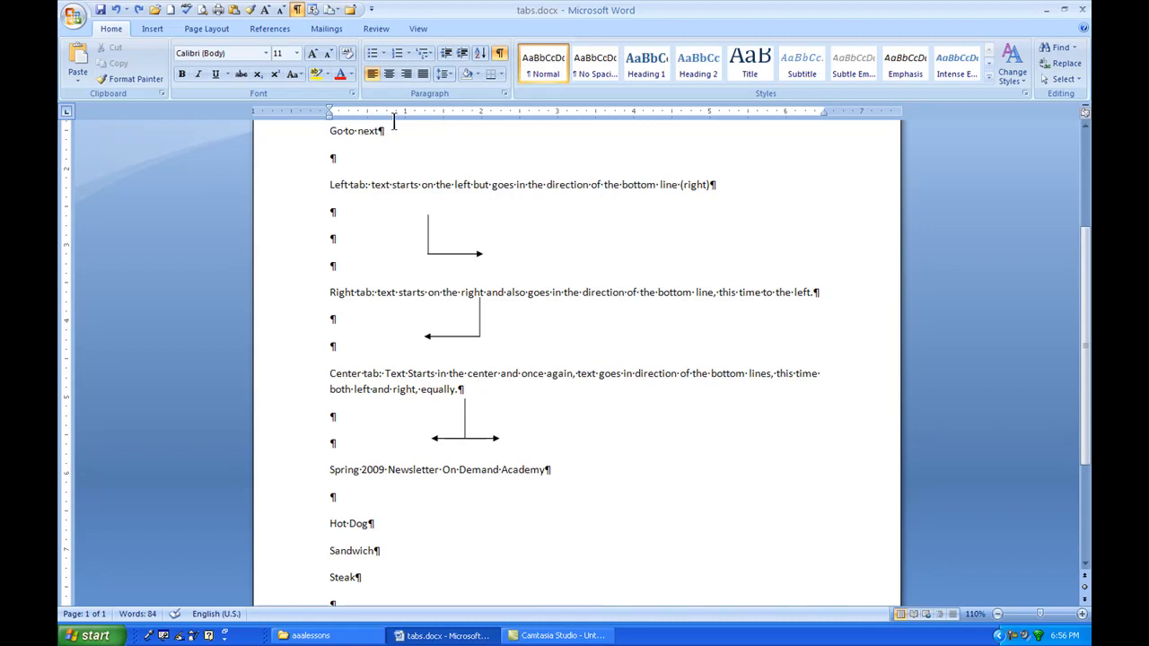
{"action": "key", "text": "Tab"}
{"action": "key", "text": "Tab"}
{"action": "key", "text": "Tab"}
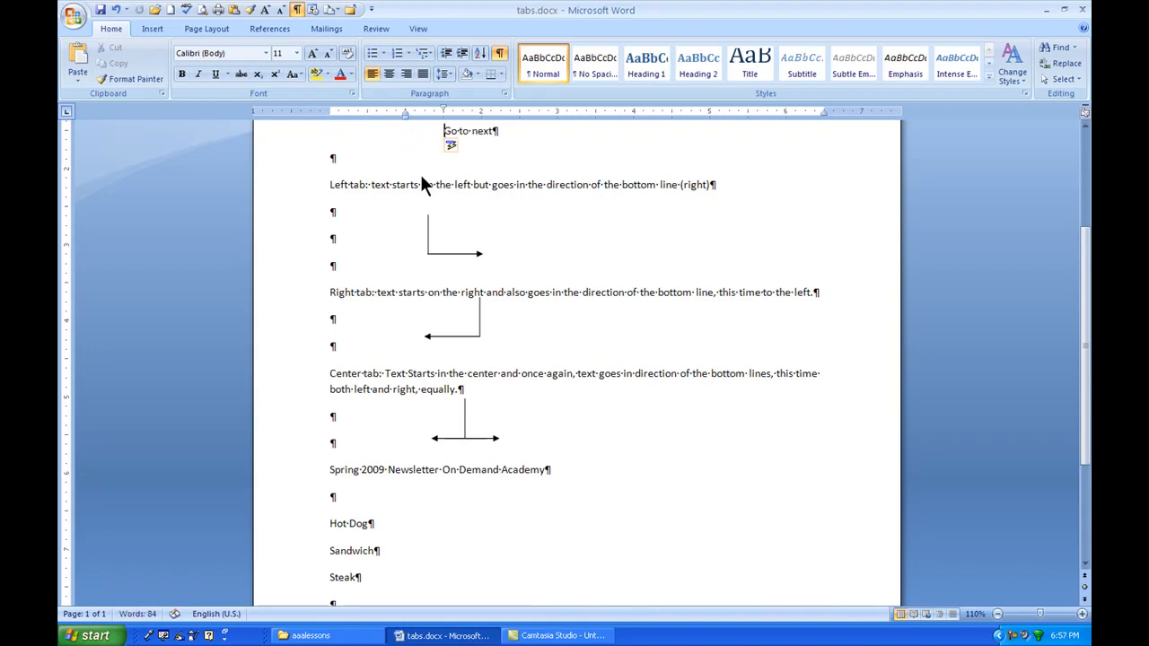
{"action": "key", "text": "BackSpace"}
{"action": "key", "text": "BackSpace"}
{"action": "key", "text": "BackSpace"}
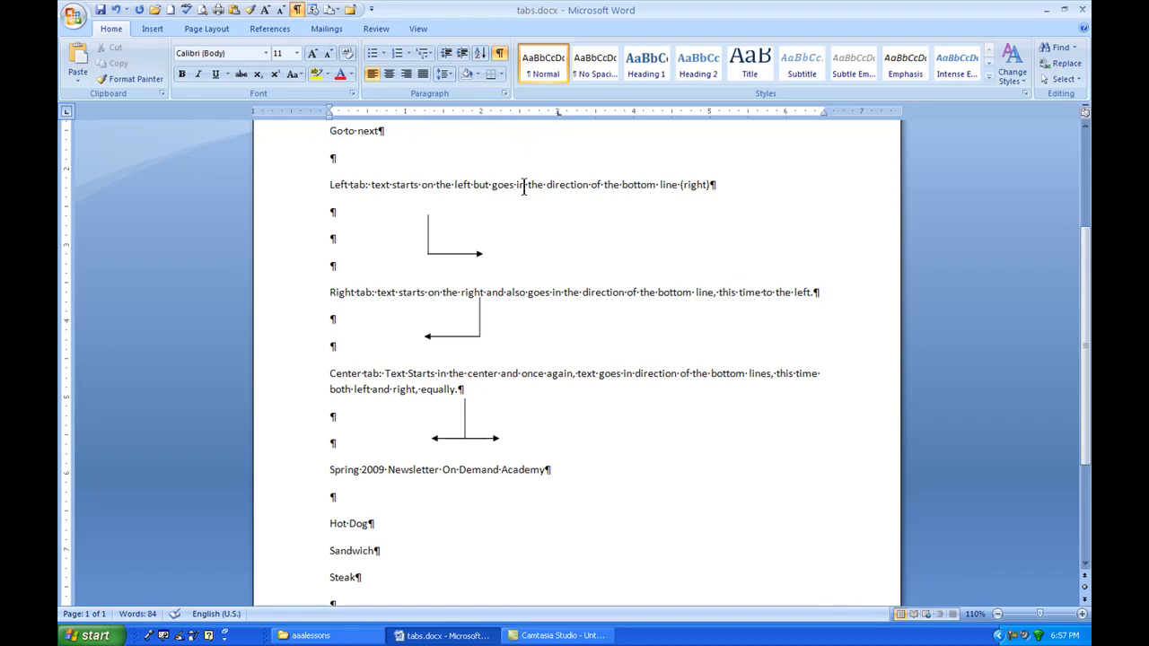
Tab the "Go to next" line over to its 3-inch stop, and remove the left tab stop
{"action": "key", "text": "Tab"}
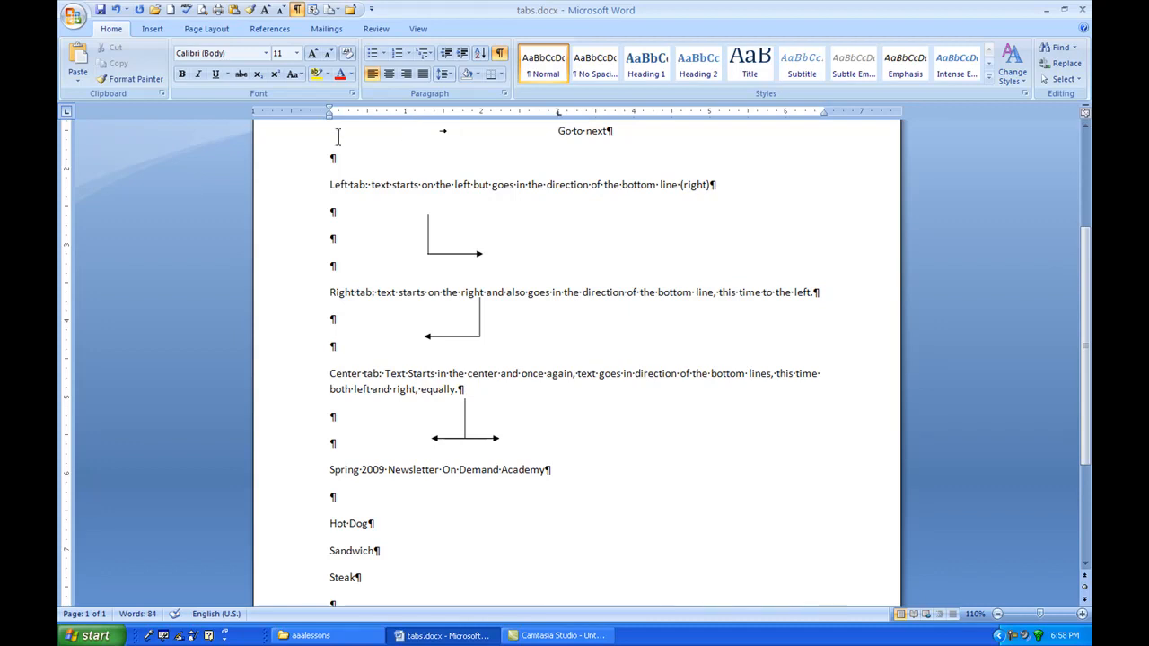
{"action": "left_click", "coordinate": [69, 113]}
{"action": "left_click", "coordinate": [67, 112]}
{"action": "left_click_drag", "start_coordinate": [557, 113], "coordinate": [547, 162]}
{"action": "left_click", "coordinate": [557, 113]}
{"action": "left_click_drag", "start_coordinate": [557, 110], "coordinate": [105, 133]}
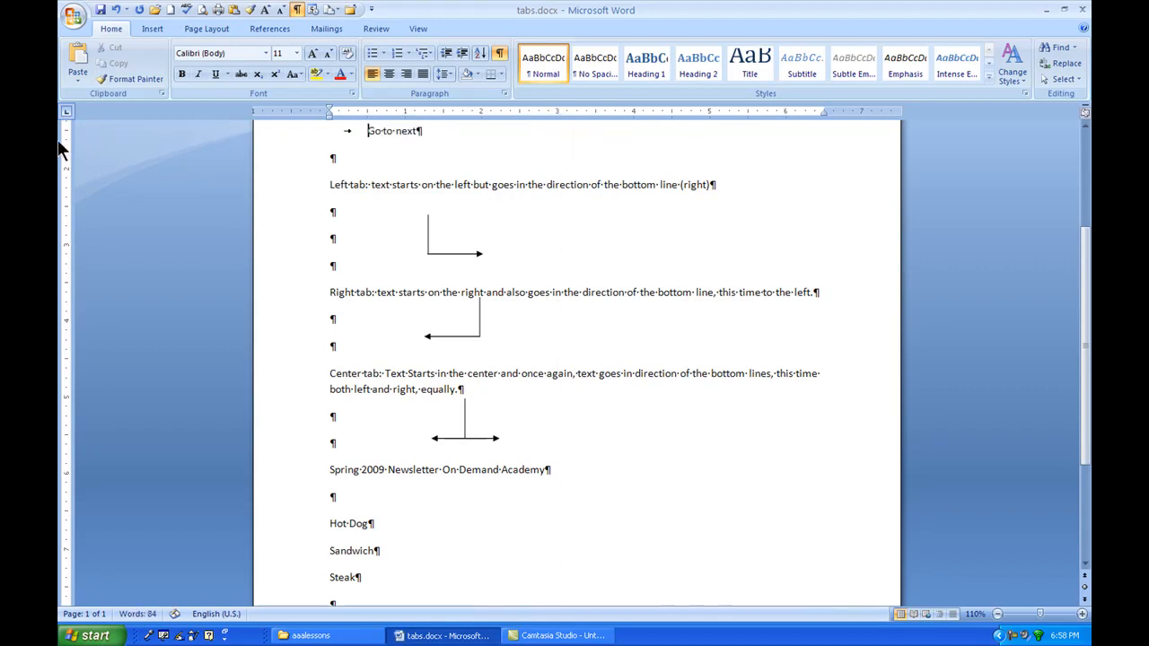
Set a right tab stop at 3 inches on the "Go to next" line
{"action": "left_click", "coordinate": [67, 111]}
{"action": "left_click", "coordinate": [66, 112]}
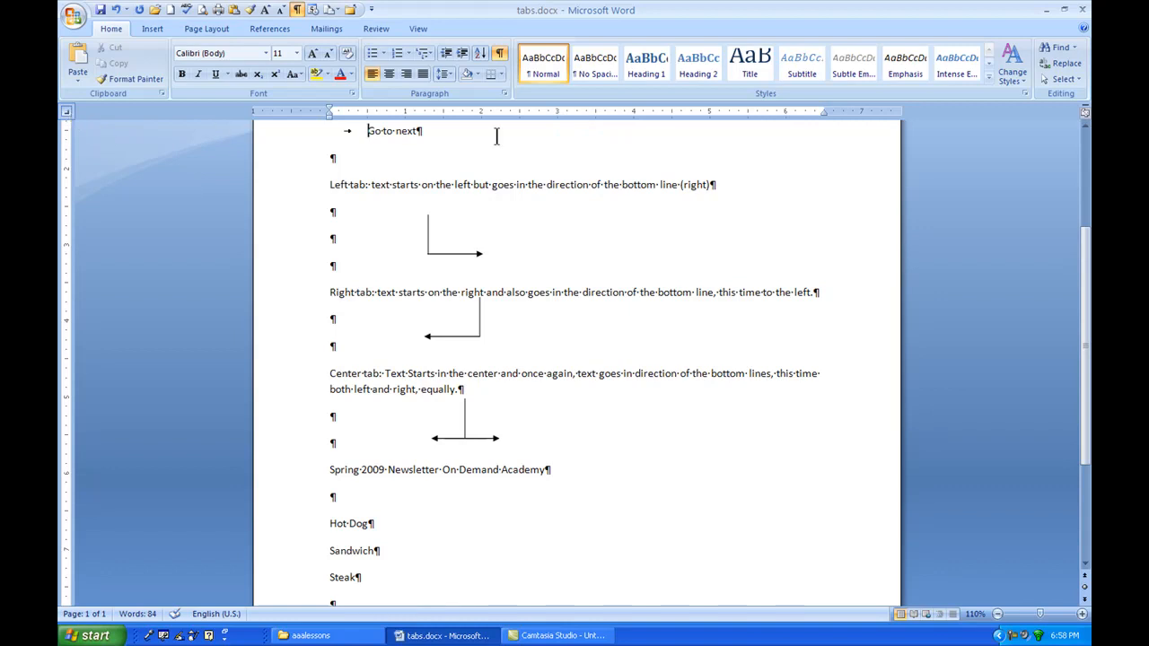
{"action": "left_click", "coordinate": [557, 114]}
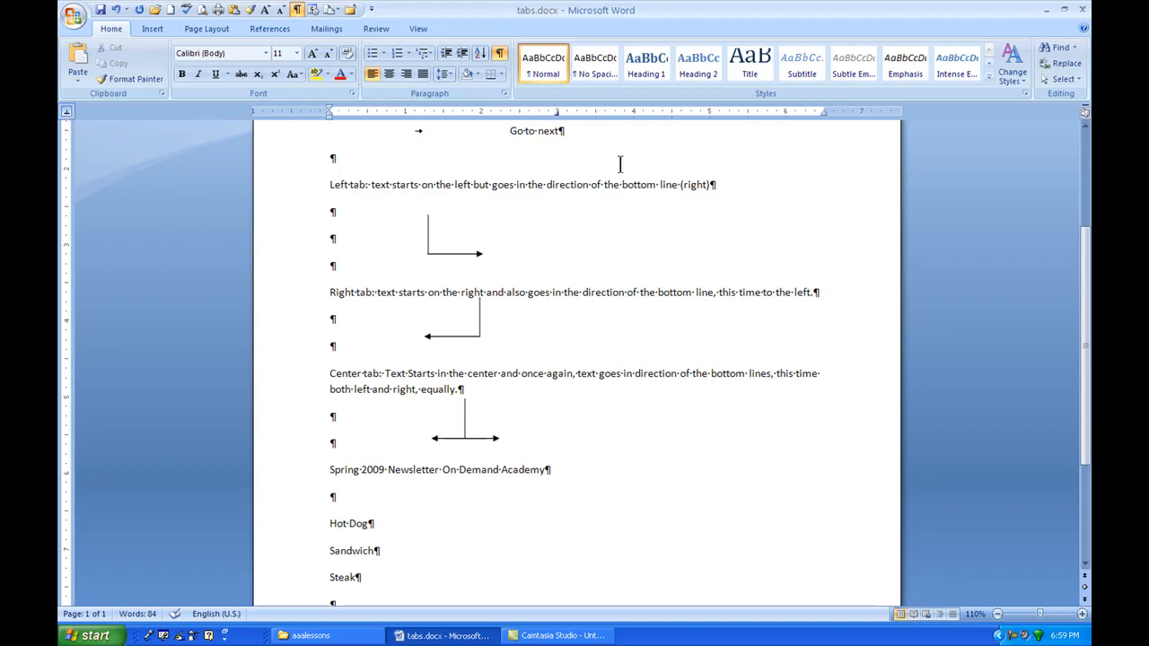
Replace the right tab stop on the "Go to next" line with a center tab stop at 3 inches
{"action": "left_click_drag", "start_coordinate": [554, 154], "coordinate": [552, 149]}
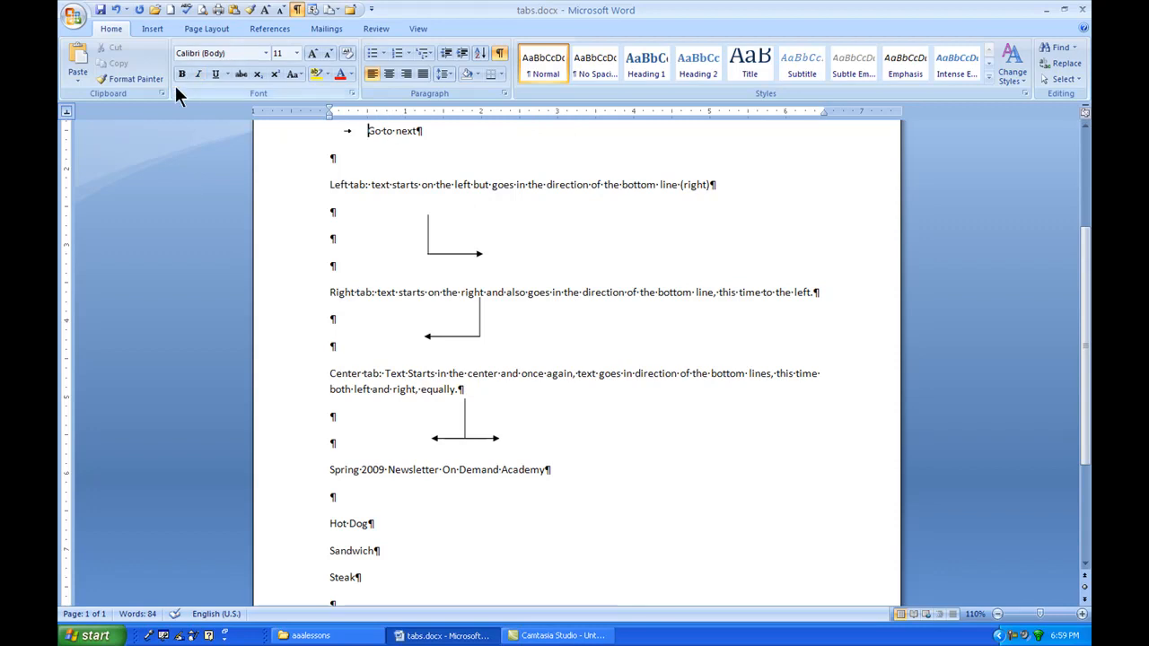
{"action": "left_click", "coordinate": [558, 112]}
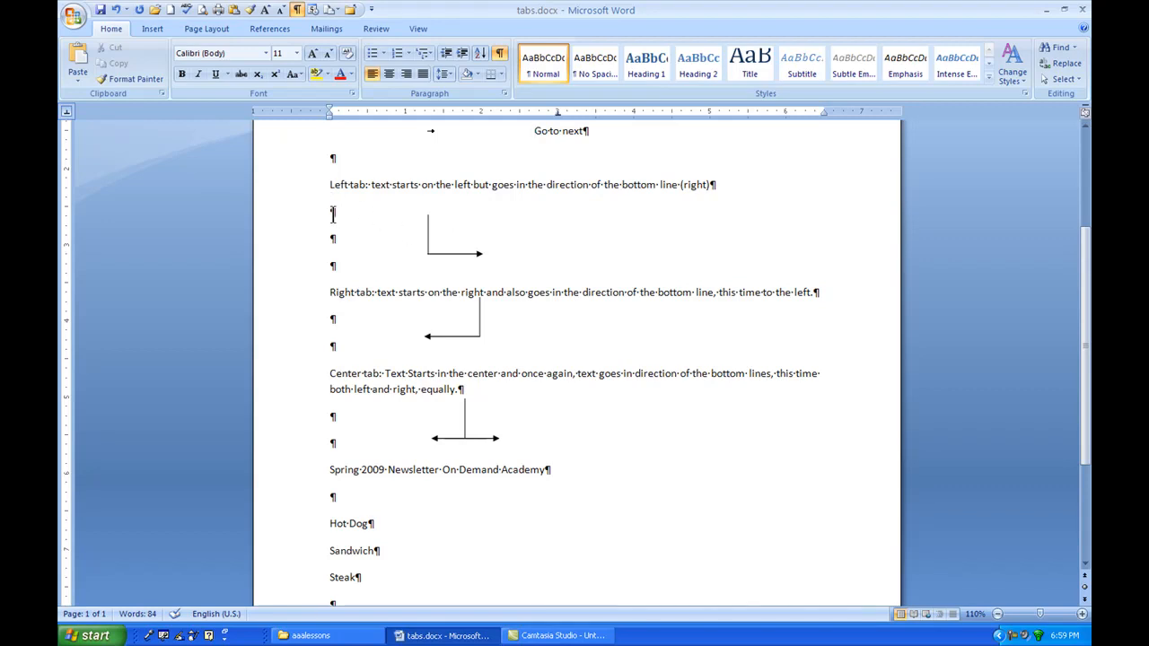
Join the "Salad" line to the end of the "Sandwich" line and try right-aligning the combined line
{"action": "scroll", "coordinate": [530, 247], "scroll_direction": "up", "scroll_amount": 1}
{"action": "scroll", "coordinate": [539, 249], "scroll_direction": "up", "scroll_amount": 1}
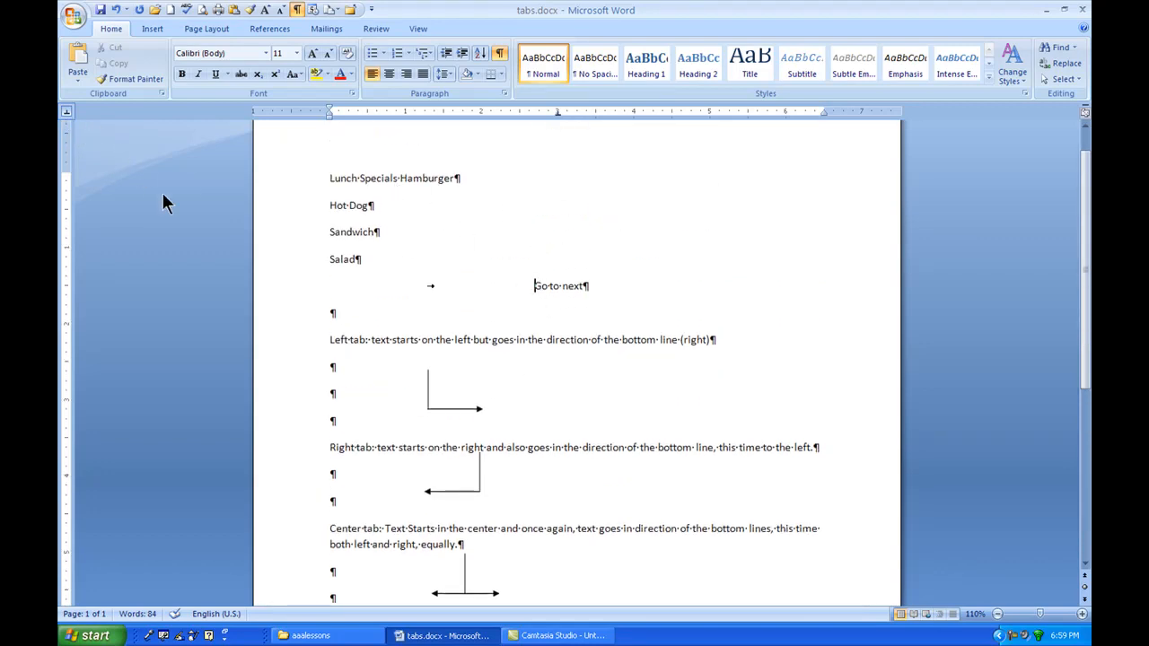
{"action": "left_click", "coordinate": [395, 228]}
{"action": "key", "text": "Delete"}
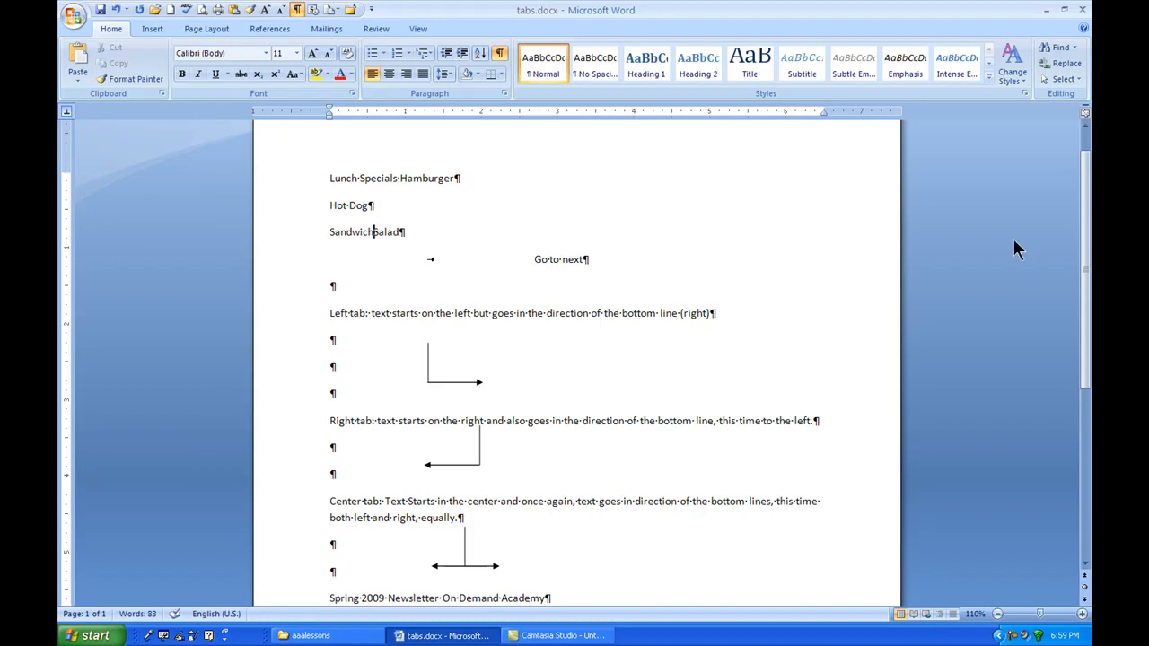
{"action": "left_click", "coordinate": [406, 75]}
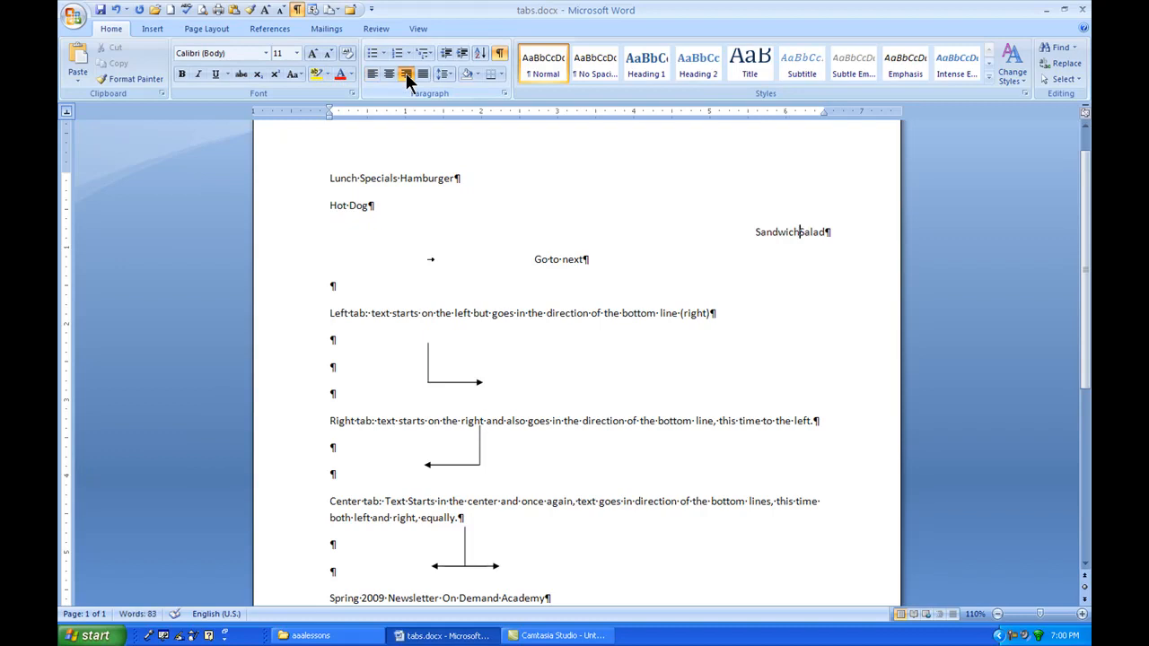
{"action": "left_click", "coordinate": [372, 75]}
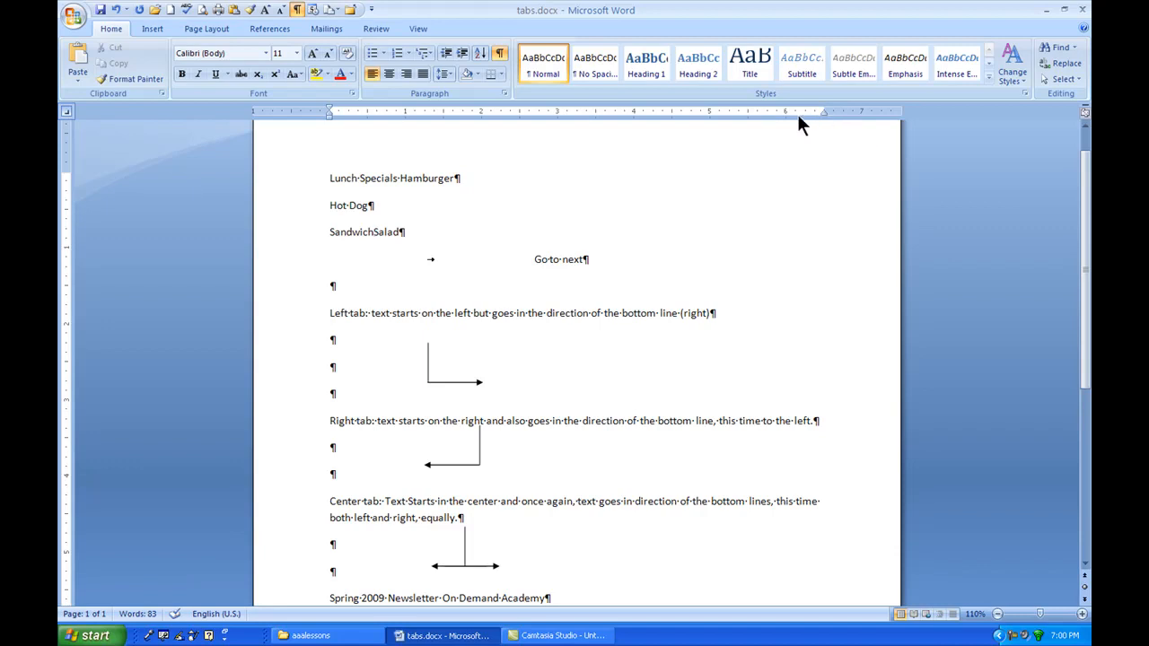
Set a right tab stop at the 6.5-inch margin on the Sandwich line, tab "Salad" over to it, and add "Garden" before it
{"action": "left_click_drag", "start_coordinate": [798, 115], "coordinate": [825, 115]}
{"action": "key", "text": "Tab"}
{"action": "type", "text": "Garde"}
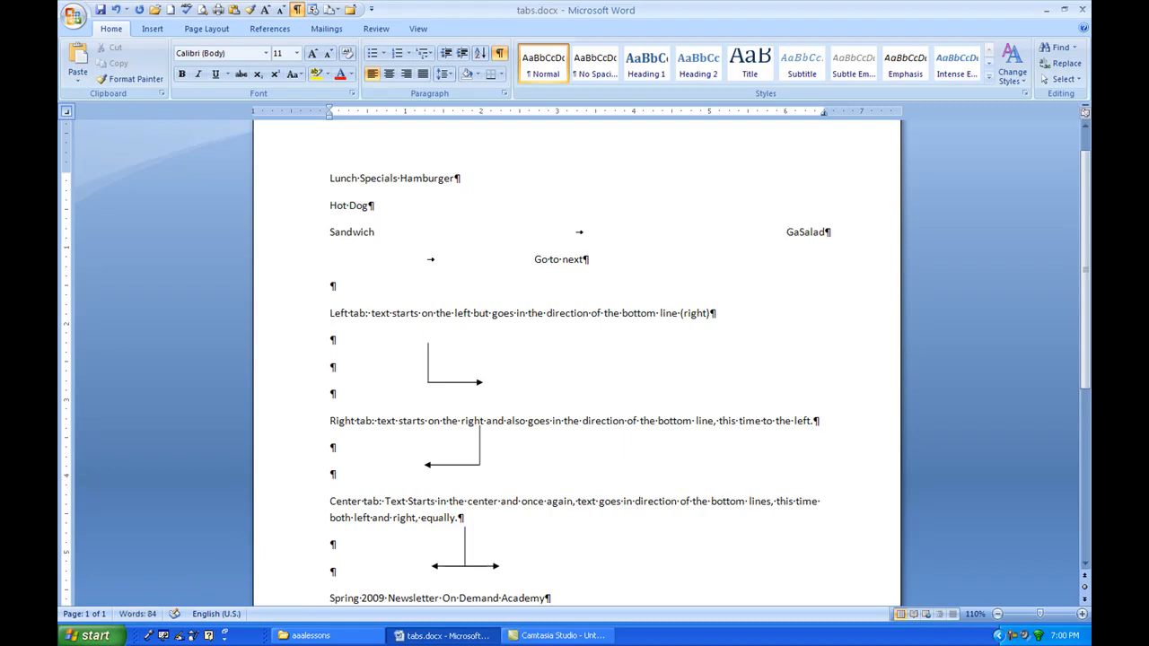
{"action": "type", "text": "n"}
Increase the font size of the Sandwich and Garden Salad line to 18
{"action": "left_click", "coordinate": [276, 236]}
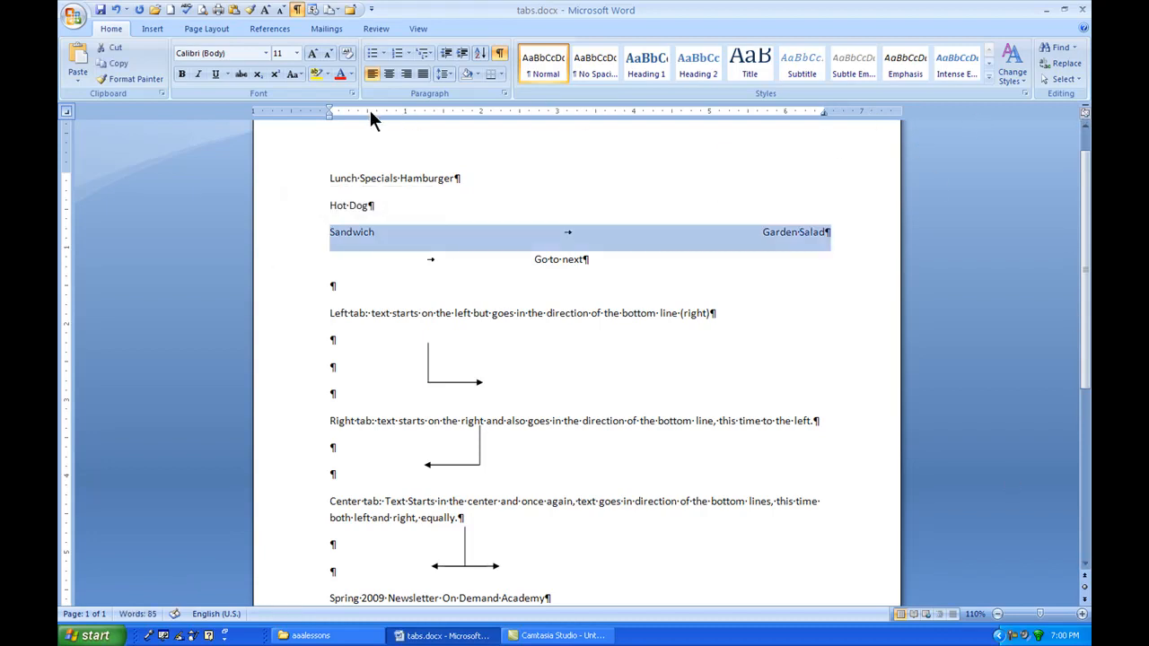
{"action": "left_click", "coordinate": [316, 54]}
{"action": "left_click", "coordinate": [316, 54]}
{"action": "left_click", "coordinate": [316, 53]}
{"action": "left_click", "coordinate": [316, 54]}
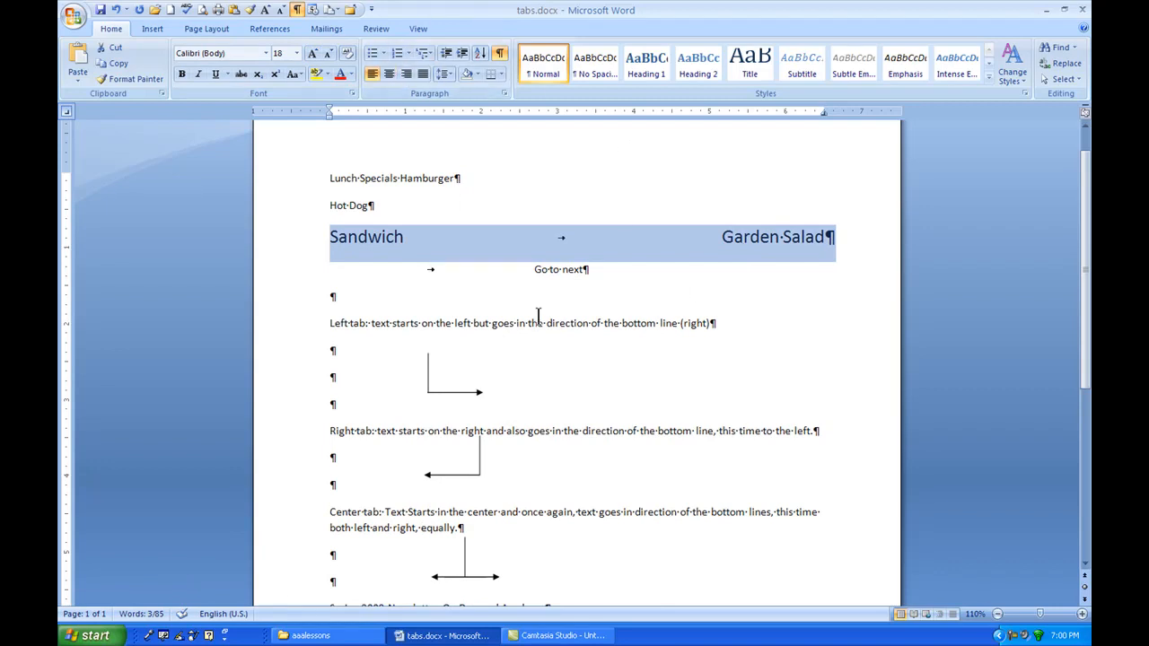
Spread the "Spring 2009 Newsletter On Demand Academy" line, tabbing "Newsletter" to a 3.25-inch center stop and "On Demand Academy" to a 6.5-inch right stop
{"action": "scroll", "coordinate": [535, 312], "scroll_direction": "down", "scroll_amount": 3}
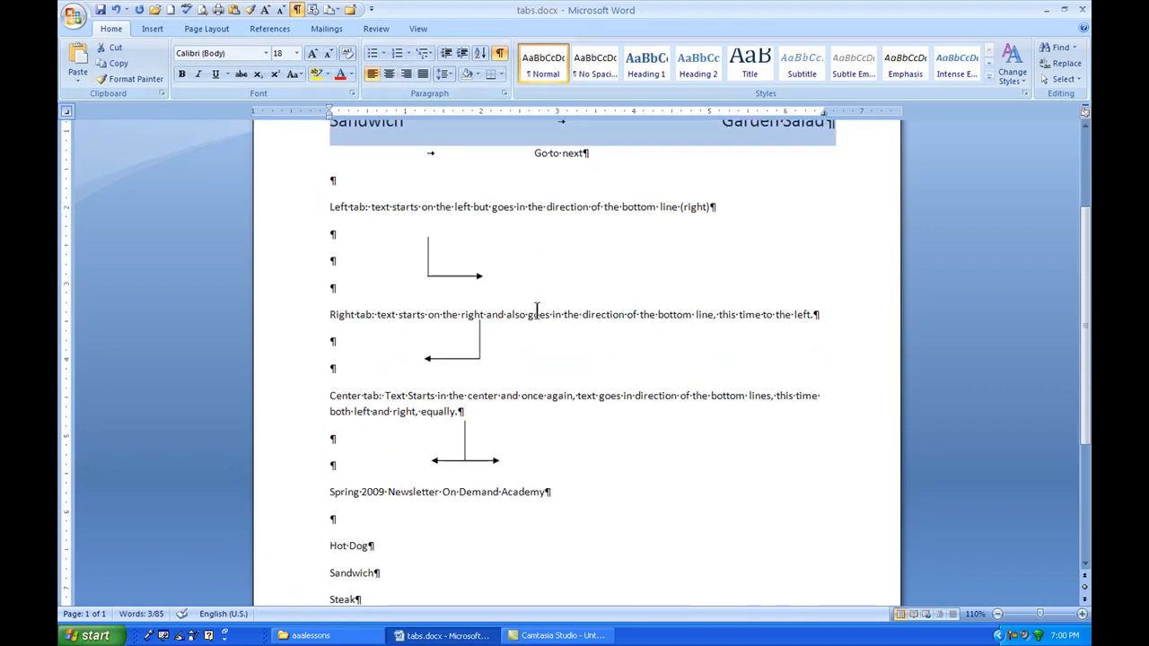
{"action": "scroll", "coordinate": [525, 440], "scroll_direction": "down", "scroll_amount": 1}
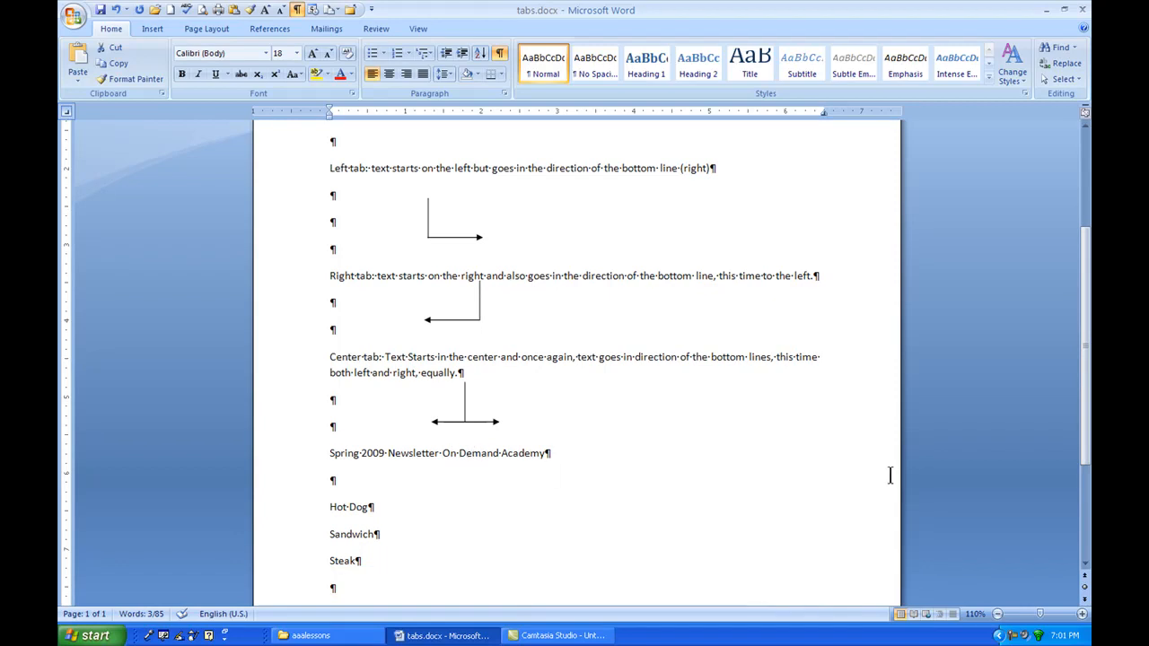
{"action": "left_click", "coordinate": [457, 453]}
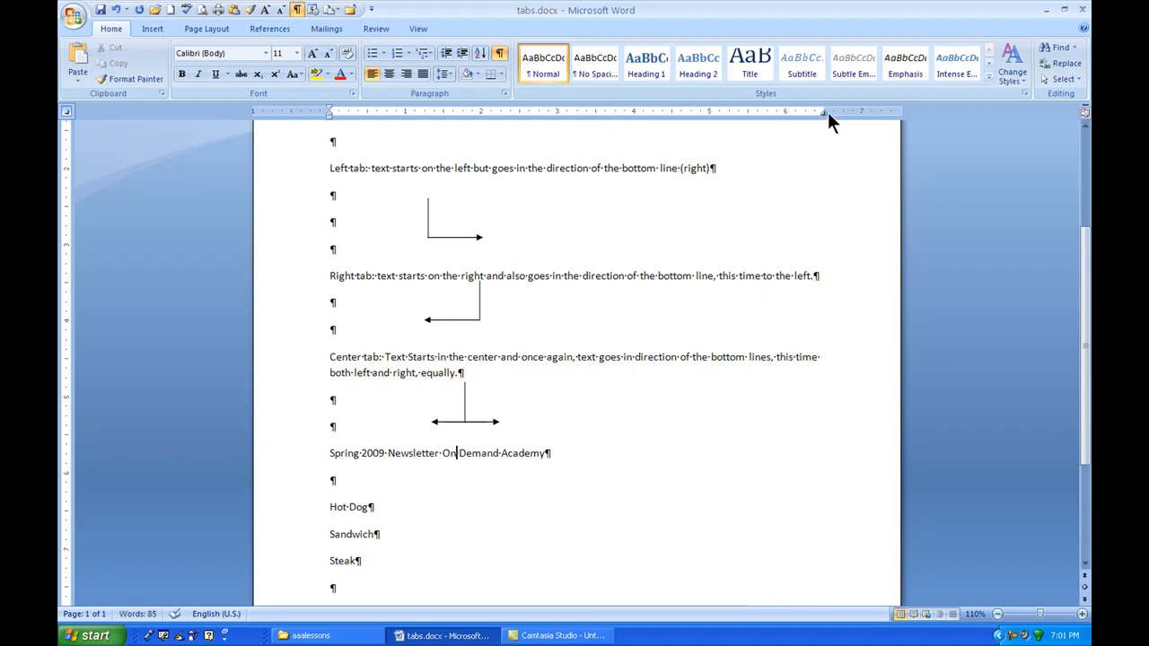
{"action": "left_click", "coordinate": [66, 112]}
{"action": "left_click", "coordinate": [576, 114]}
{"action": "left_click", "coordinate": [389, 453]}
{"action": "key", "text": "Tab"}
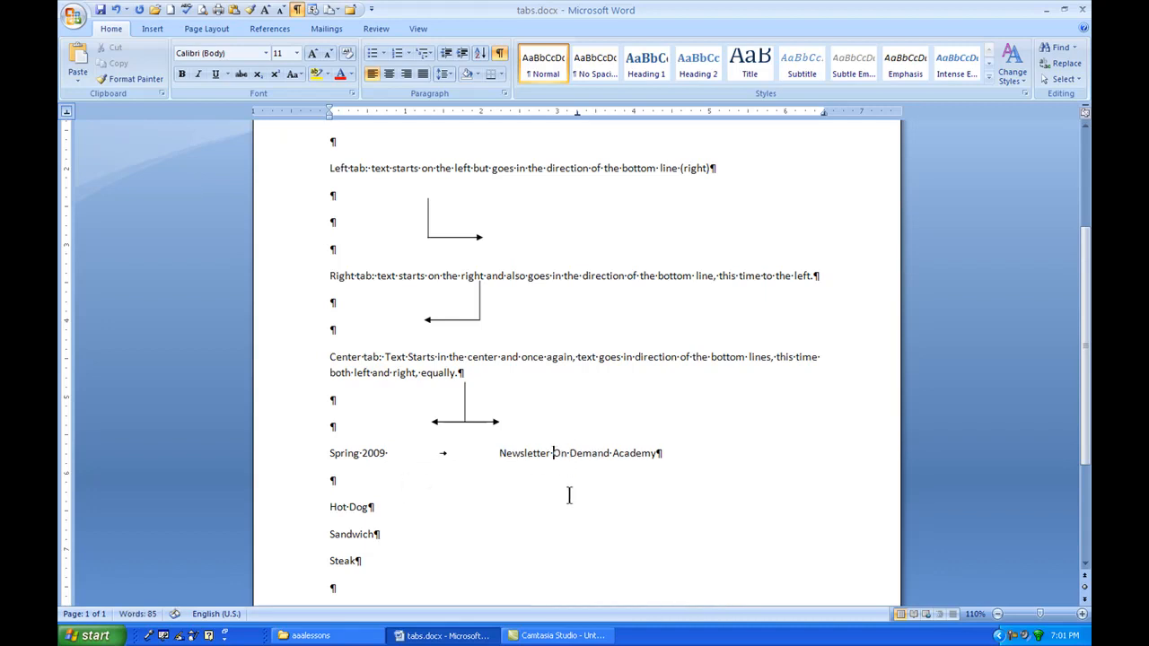
{"action": "key", "text": "Tab"}
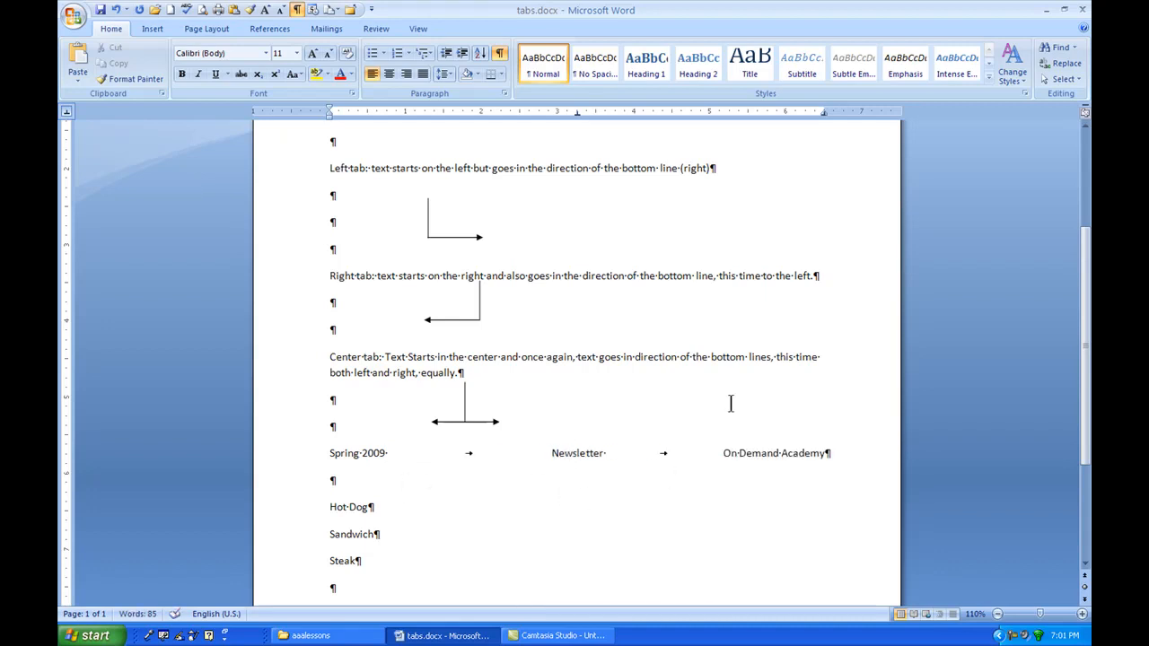
Hide the formatting marks and view the tab stop settings of the "Spring 2009" line without changing them
{"action": "left_click", "coordinate": [500, 56]}
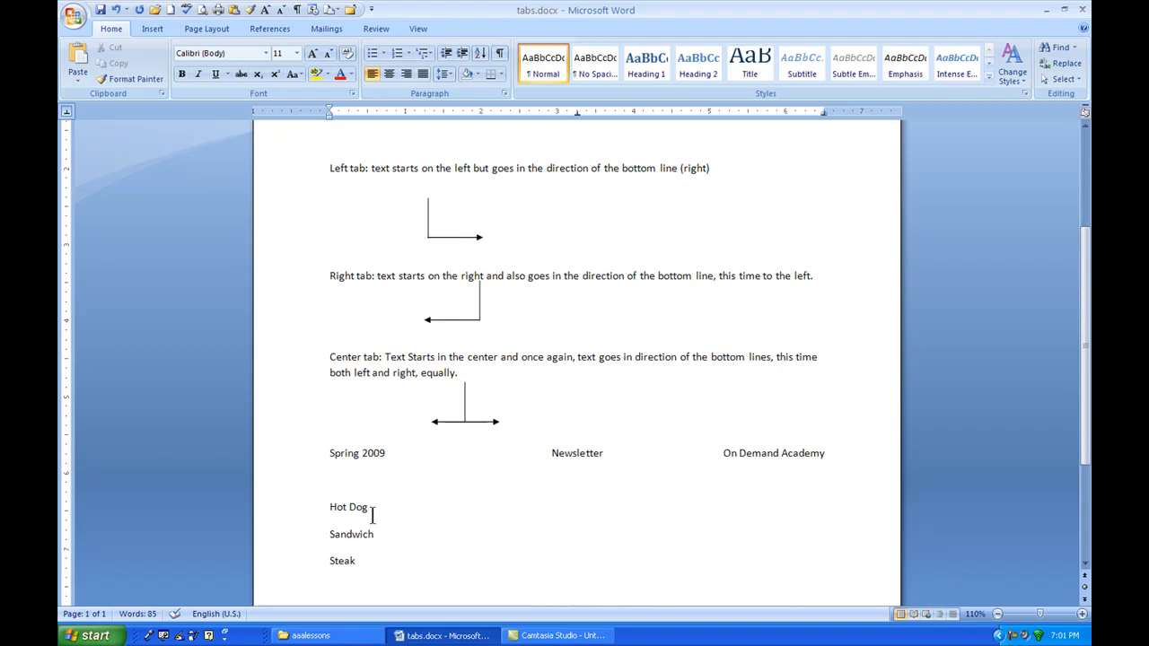
{"action": "left_click", "coordinate": [505, 93]}
{"action": "left_click", "coordinate": [468, 485]}
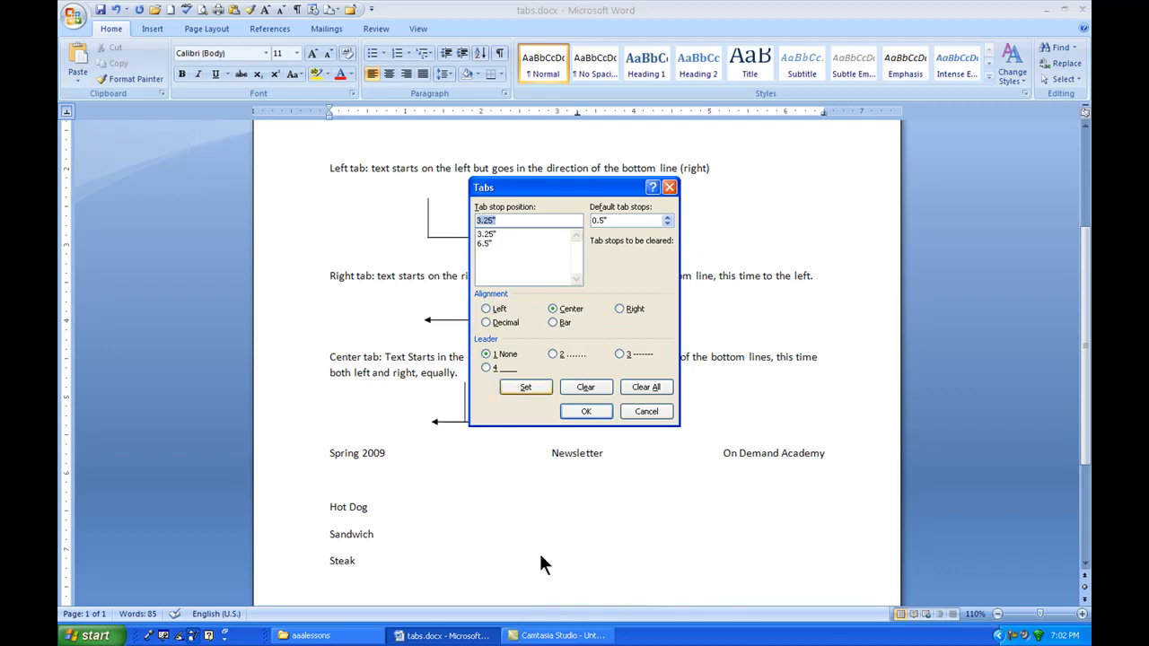
{"action": "left_click", "coordinate": [647, 412]}
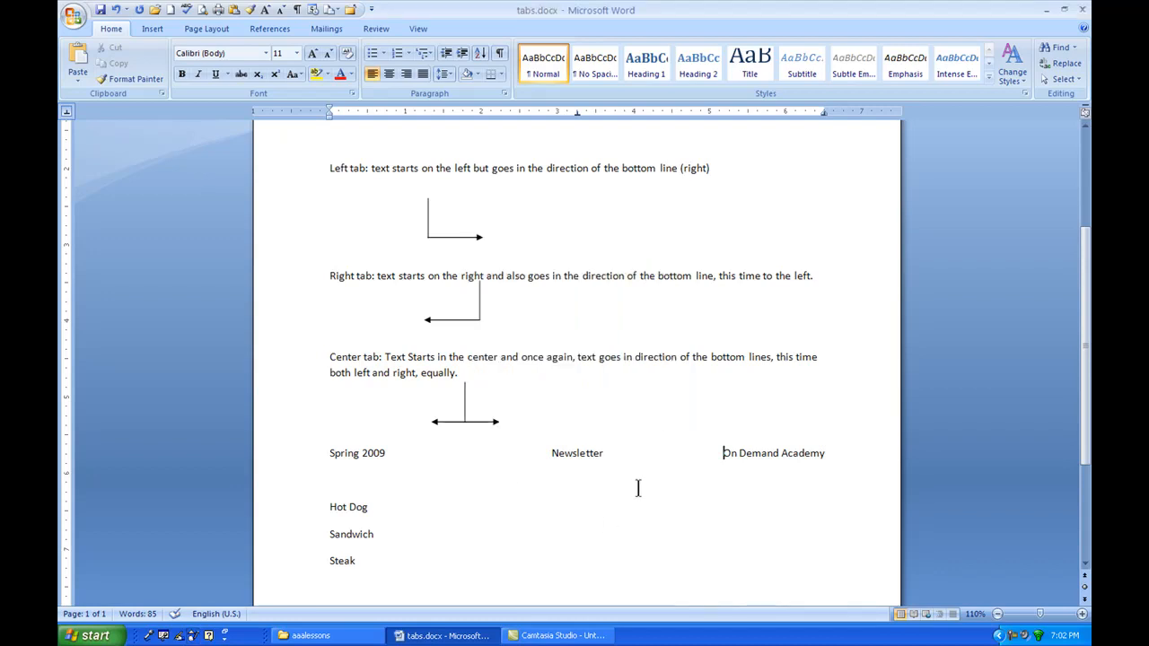
Undo the newsletter and Garden Salad edits until "Sandwich" and "Salad" are separate lines again
{"action": "scroll", "coordinate": [647, 467], "scroll_direction": "up", "scroll_amount": 3}
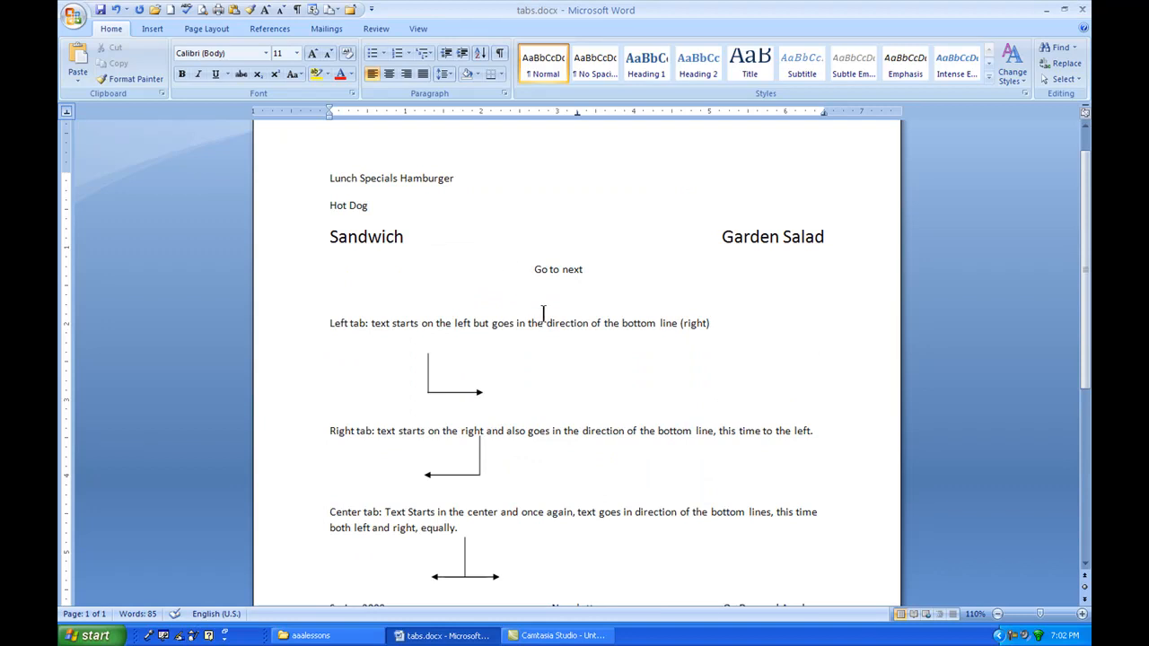
{"action": "left_click", "coordinate": [116, 11]}
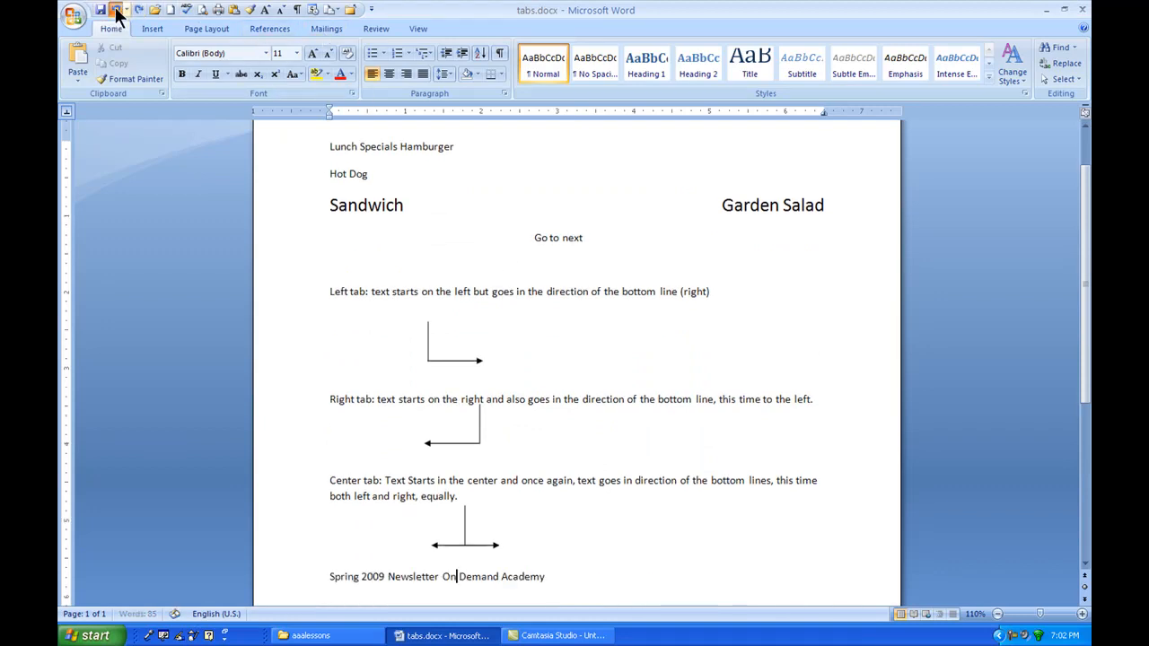
{"action": "left_click", "coordinate": [116, 11]}
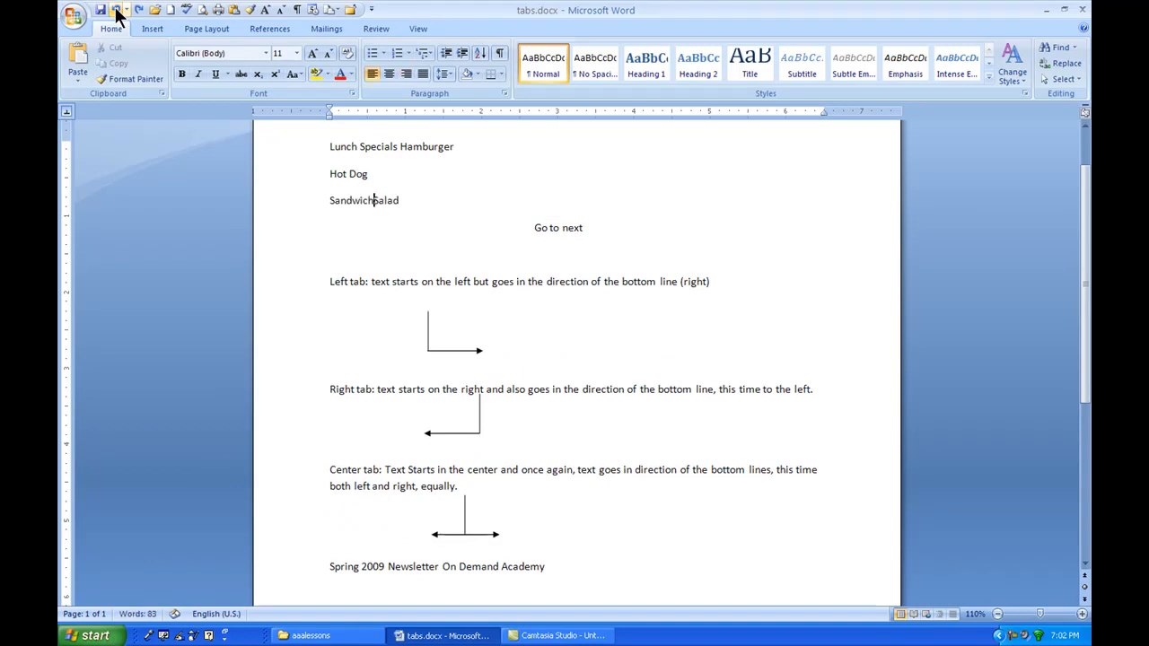
{"action": "left_click", "coordinate": [116, 10]}
{"action": "left_click", "coordinate": [116, 11]}
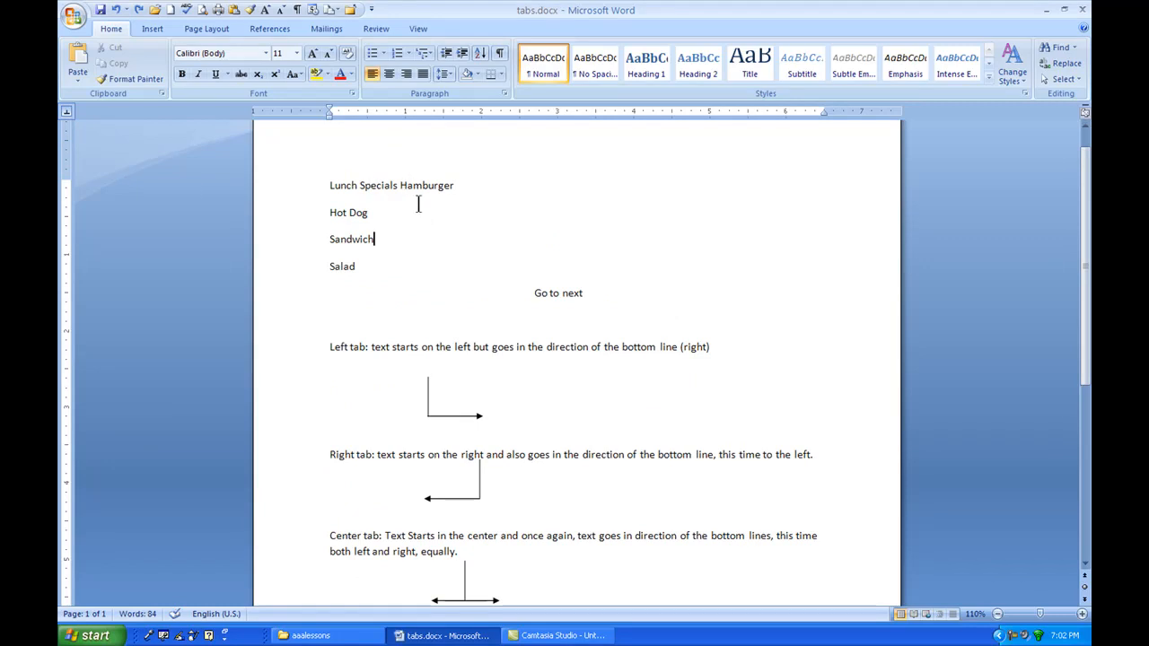
Move "Hamburger" onto its own line below "Lunch Specials"
{"action": "left_click", "coordinate": [400, 185]}
{"action": "key", "text": "Return"}
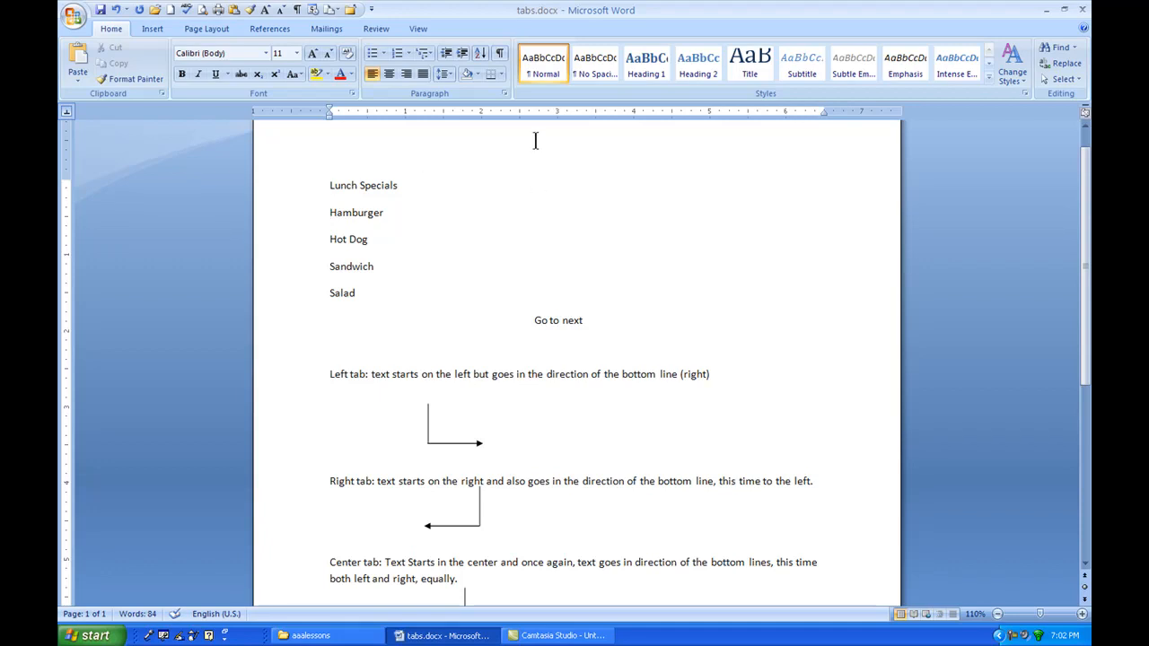
{"action": "left_click", "coordinate": [417, 212]}
{"action": "left_click", "coordinate": [505, 93]}
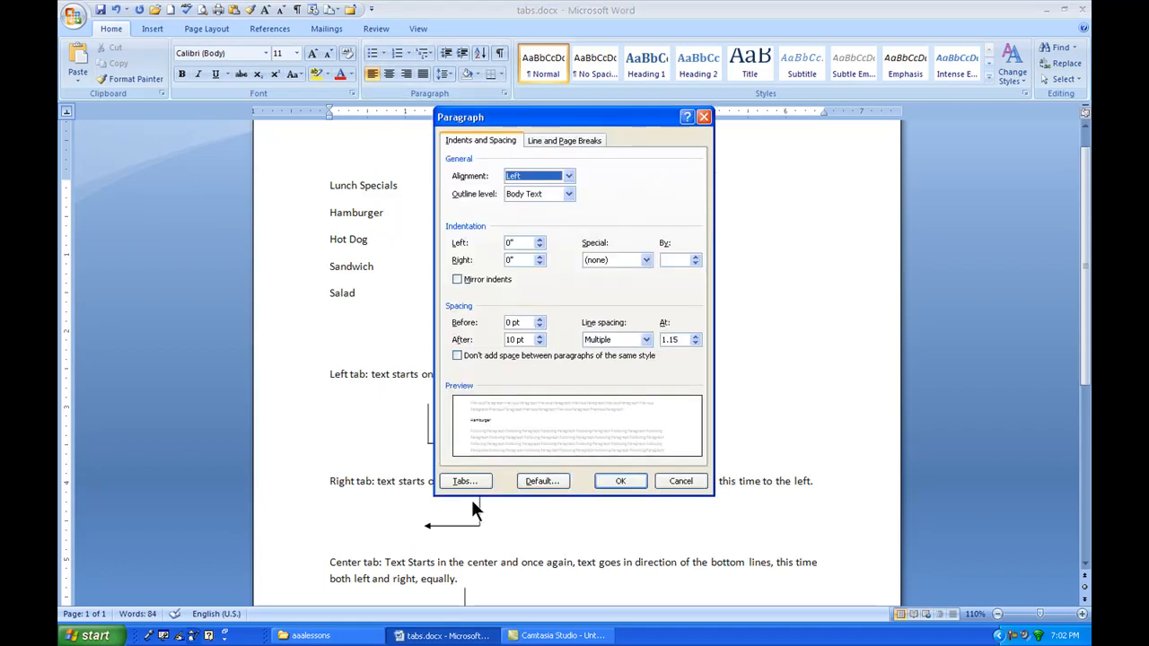
{"action": "left_click", "coordinate": [681, 481]}
{"action": "left_click_drag", "start_coordinate": [351, 212], "coordinate": [366, 297]}
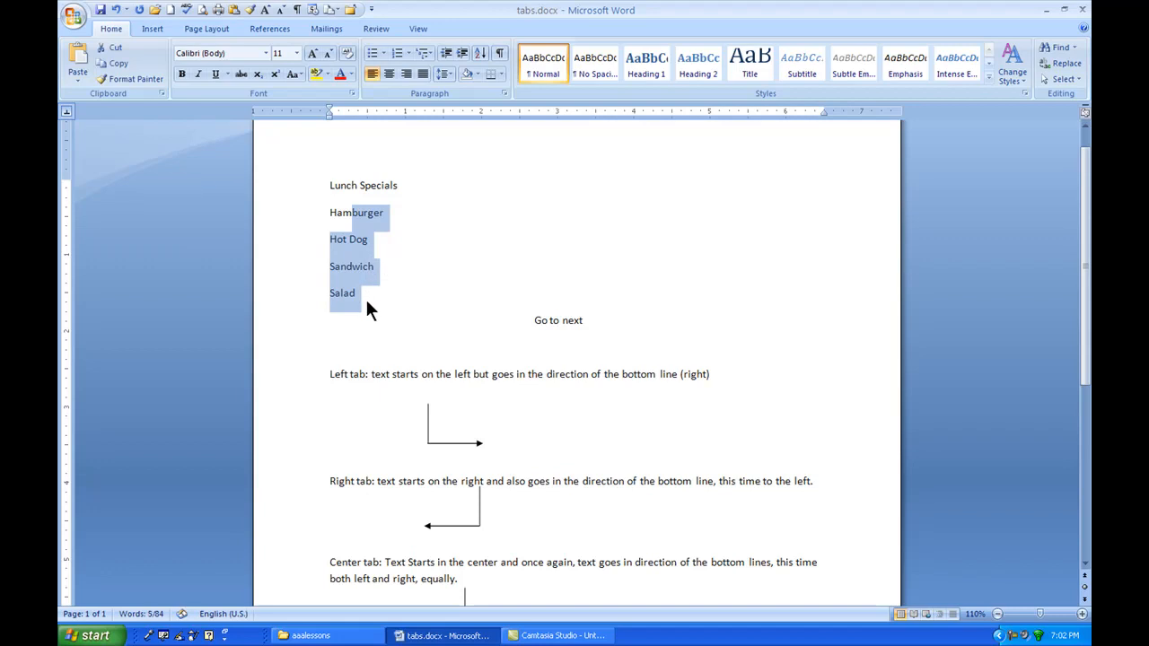
{"action": "left_click", "coordinate": [503, 92]}
{"action": "left_click", "coordinate": [464, 482]}
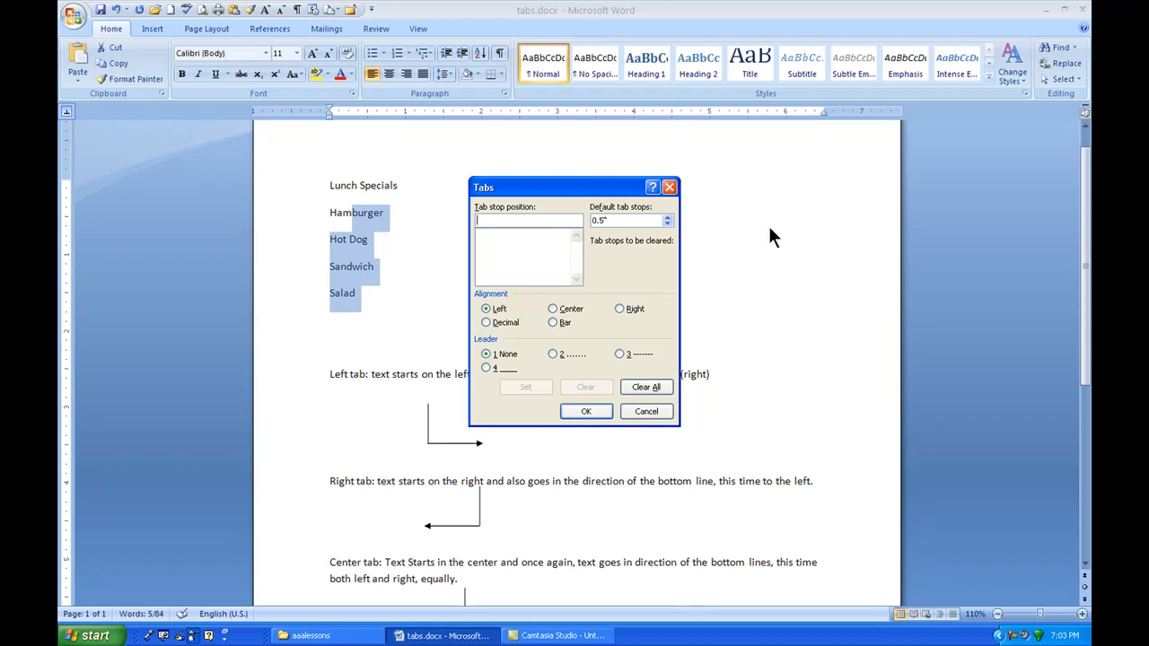
{"action": "left_click", "coordinate": [648, 412]}
Give the "Hot Dog", "Sandwich" and "Steak" lines near the document's end a 6.5-inch right tab stop with a dotted leader
{"action": "scroll", "coordinate": [665, 420], "scroll_direction": "down", "scroll_amount": 5}
{"action": "left_click_drag", "start_coordinate": [340, 438], "coordinate": [365, 496]}
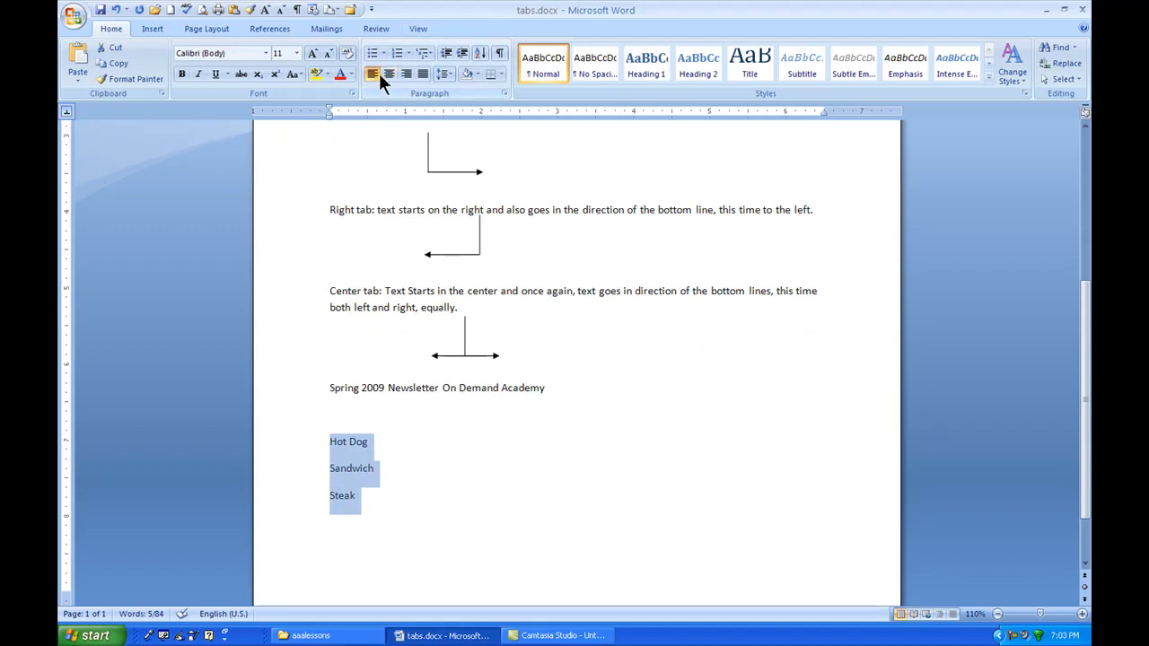
{"action": "left_click", "coordinate": [505, 93]}
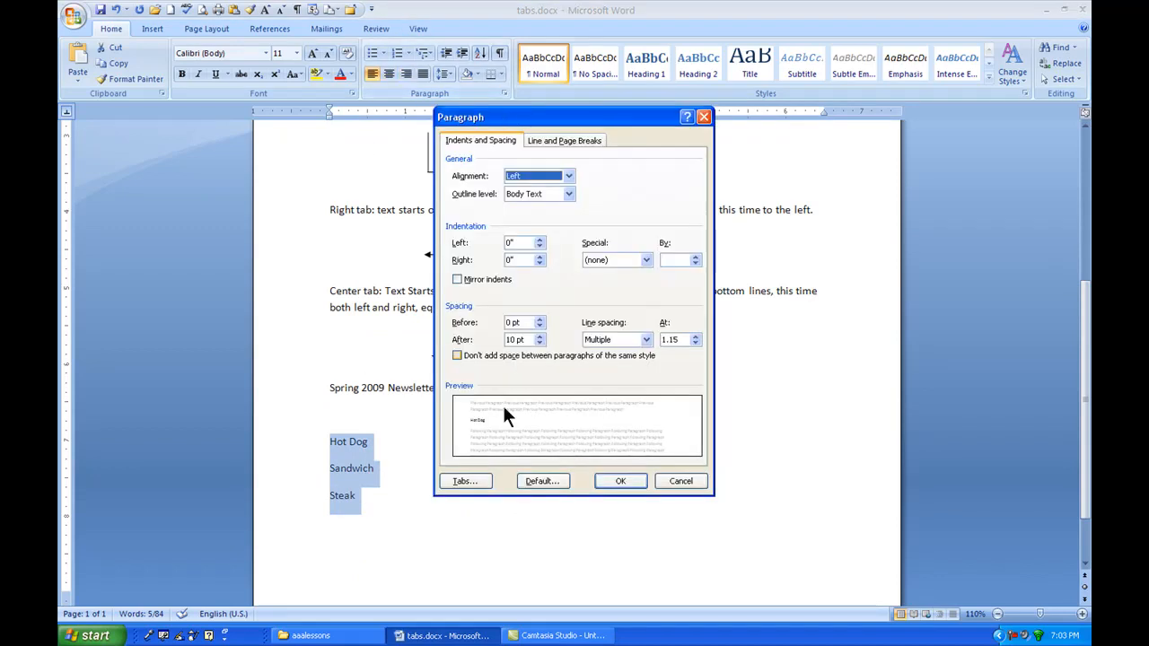
{"action": "left_click", "coordinate": [475, 483]}
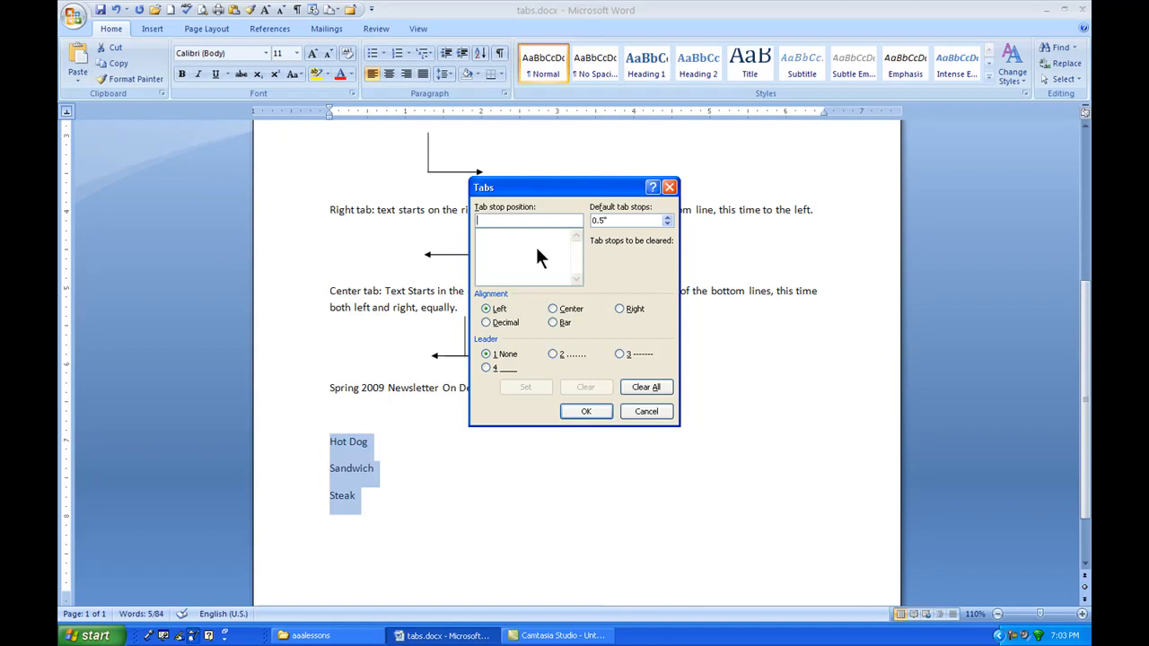
{"action": "type", "text": "6.5"}
{"action": "left_click", "coordinate": [620, 309]}
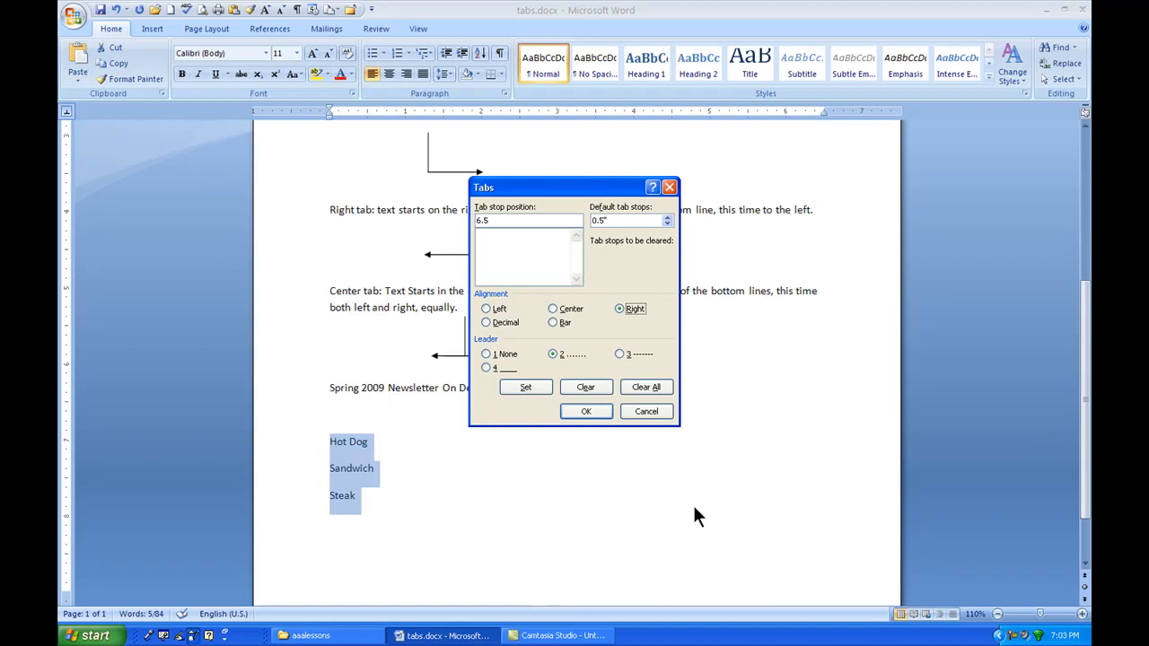
{"action": "left_click", "coordinate": [588, 411]}
Add tab-aligned prices to the dotted-leader lines: $6.96 for "Hot Dog", $7.96 for "Sandwich" and $16.96 for "Steak"
{"action": "left_click", "coordinate": [390, 440]}
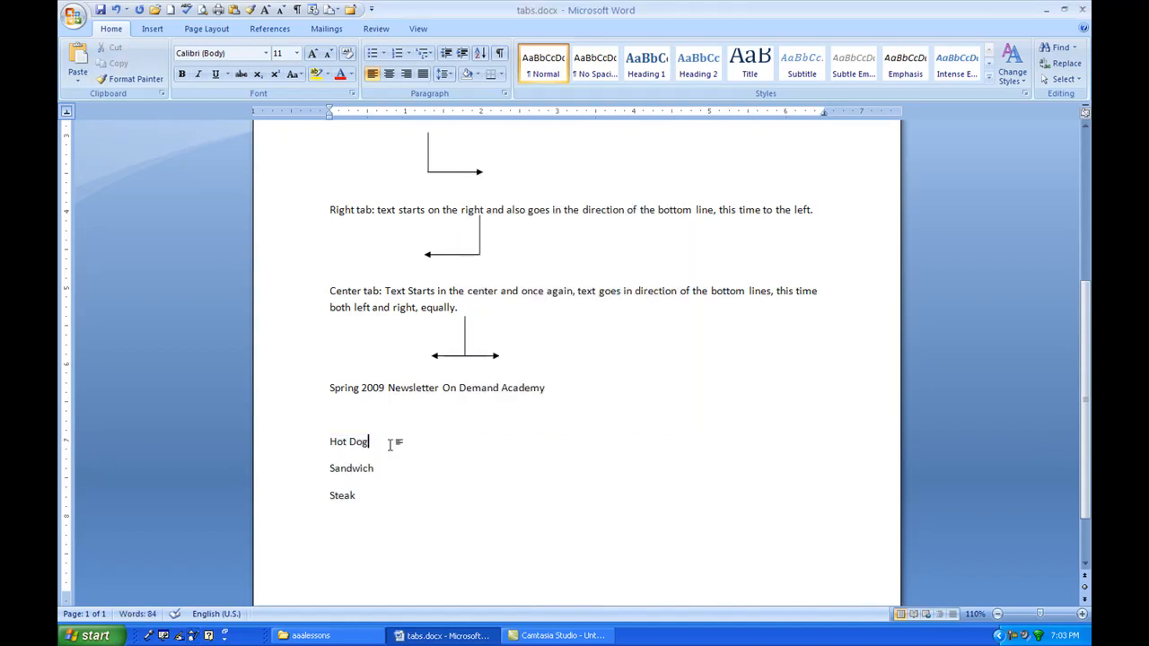
{"action": "key", "text": "Tab"}
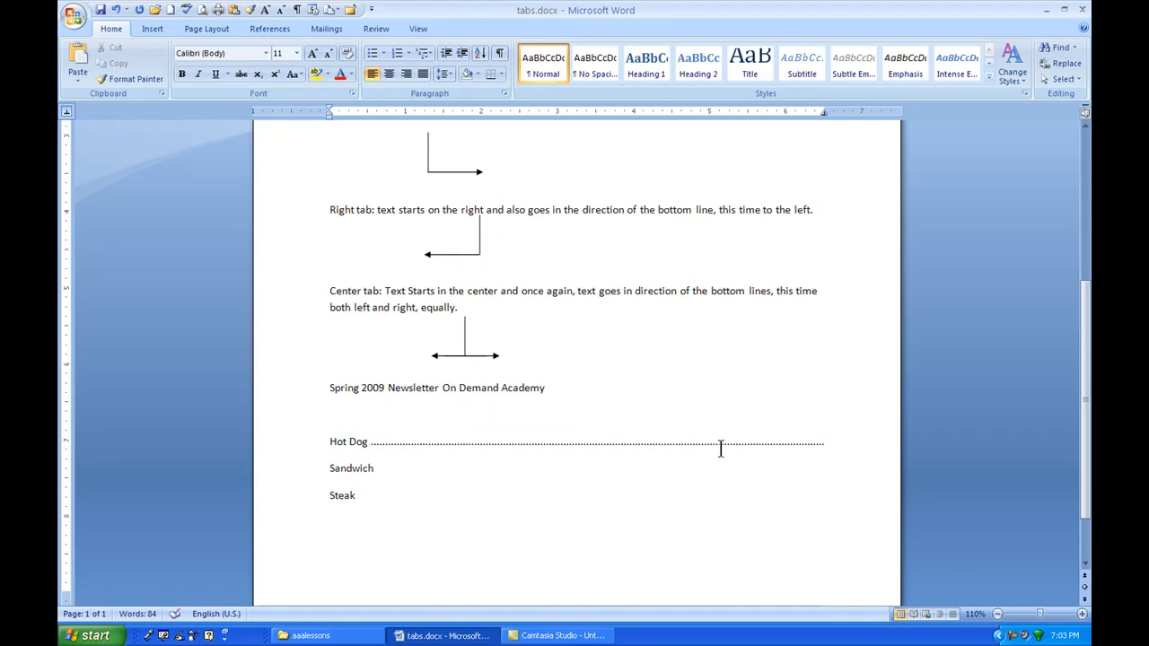
{"action": "type", "text": "S"}
{"action": "type", "text": "6.96"}
{"action": "left_click", "coordinate": [513, 468]}
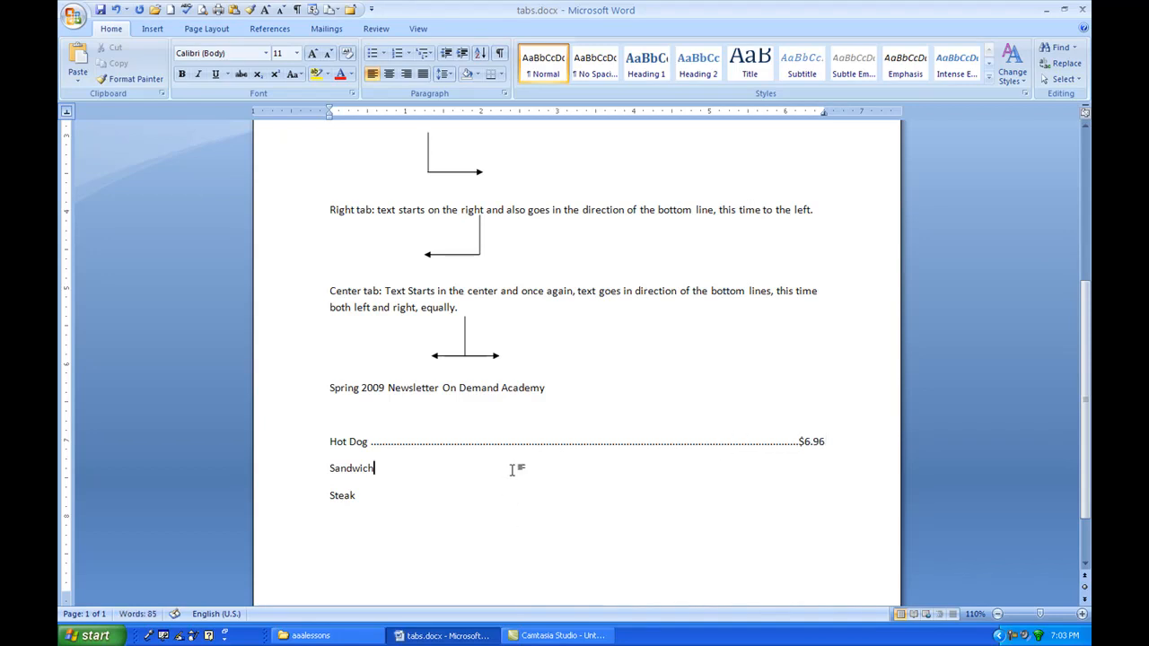
{"action": "key", "text": "Tab"}
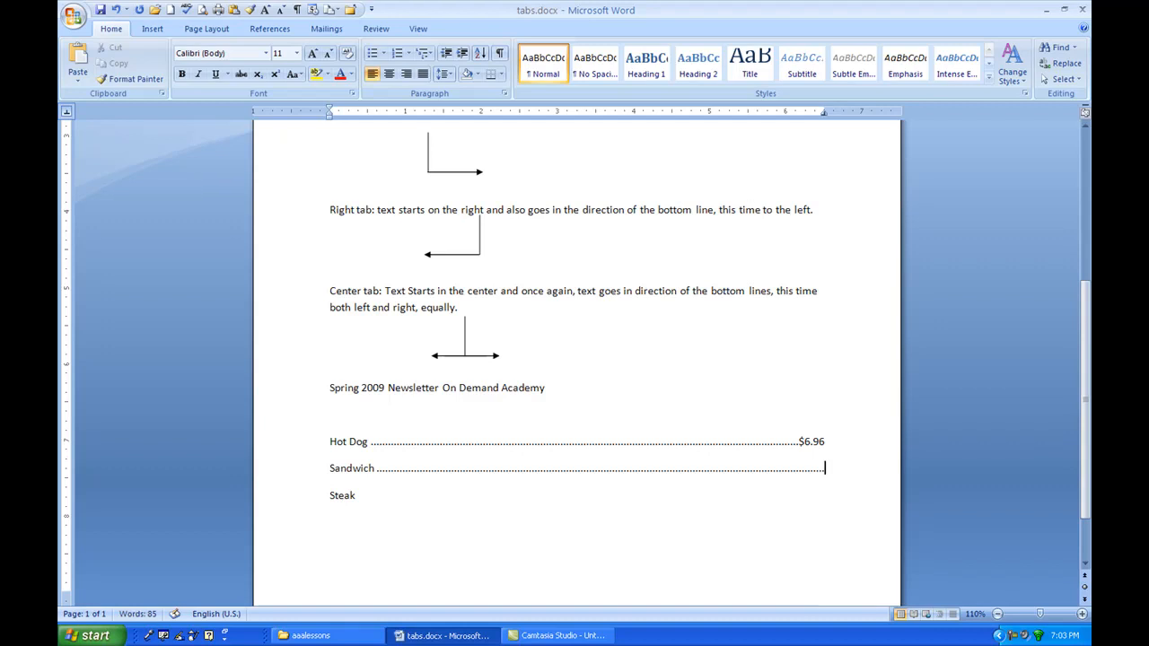
{"action": "type", "text": "$7.96"}
{"action": "left_click", "coordinate": [435, 493]}
{"action": "key", "text": "Tab"}
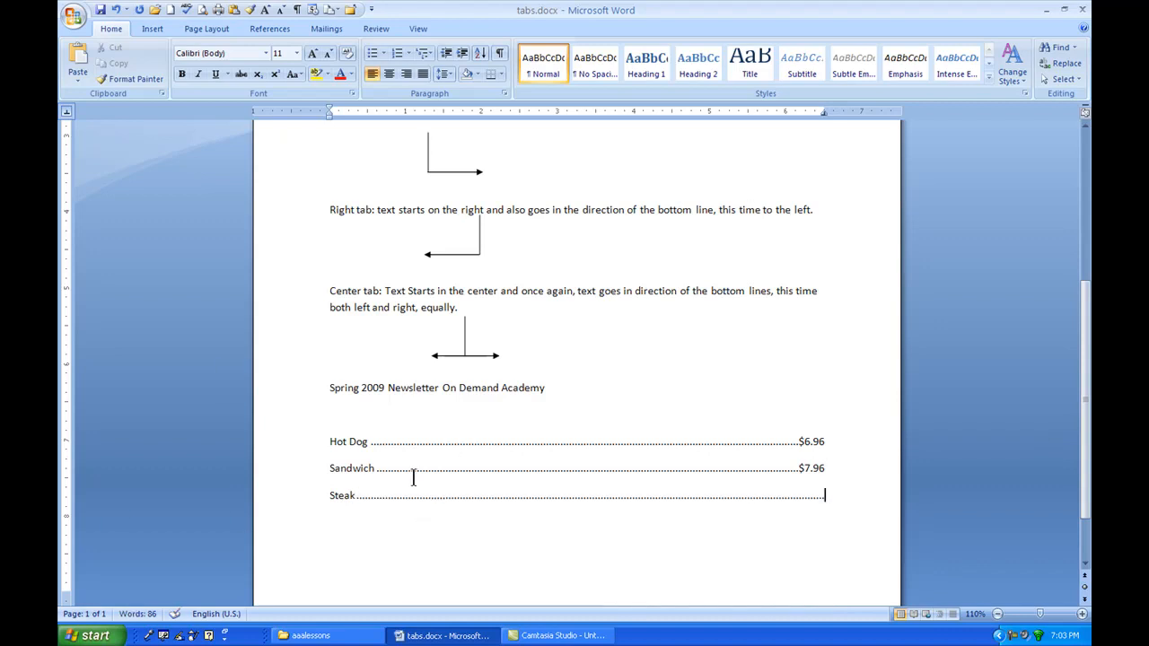
{"action": "type", "text": "$16.96"}
Set a 6.5-inch right tab stop on the "Lunch Specials" line and extend it to all lines down to "Salad"
{"action": "scroll", "coordinate": [706, 447], "scroll_direction": "up", "scroll_amount": 6}
{"action": "left_click", "coordinate": [328, 216]}
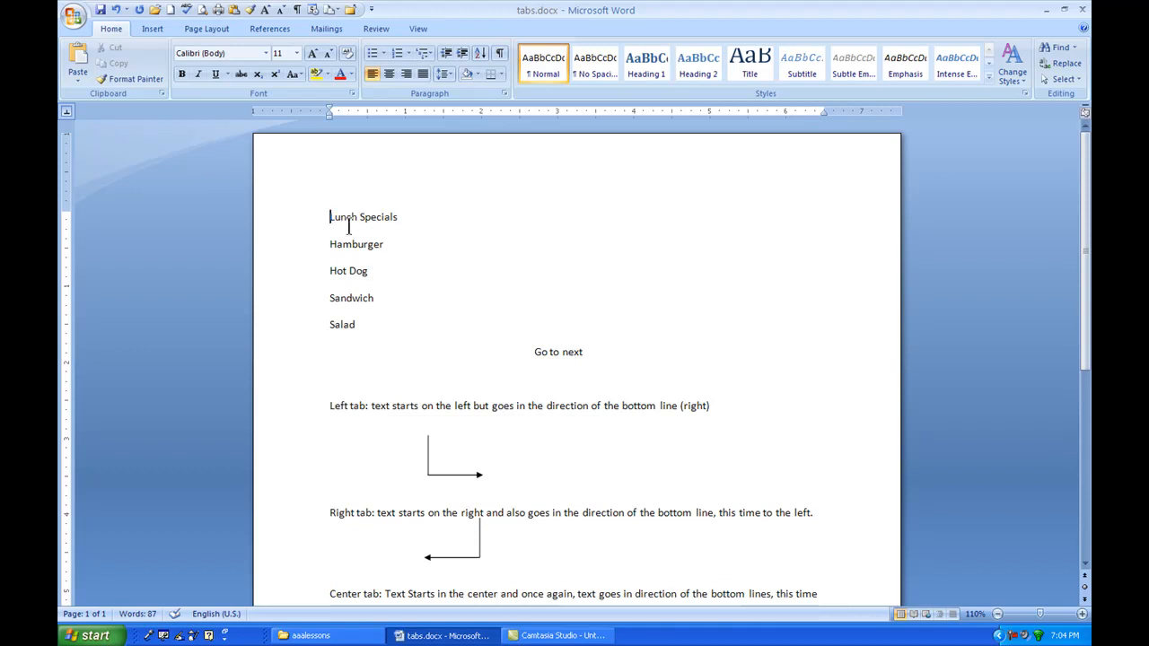
{"action": "left_click", "coordinate": [440, 217]}
{"action": "key", "text": "BackSpace"}
{"action": "left_click", "coordinate": [65, 111]}
{"action": "left_click_drag", "start_coordinate": [819, 114], "coordinate": [825, 115]}
{"action": "left_click_drag", "start_coordinate": [371, 217], "coordinate": [385, 217]}
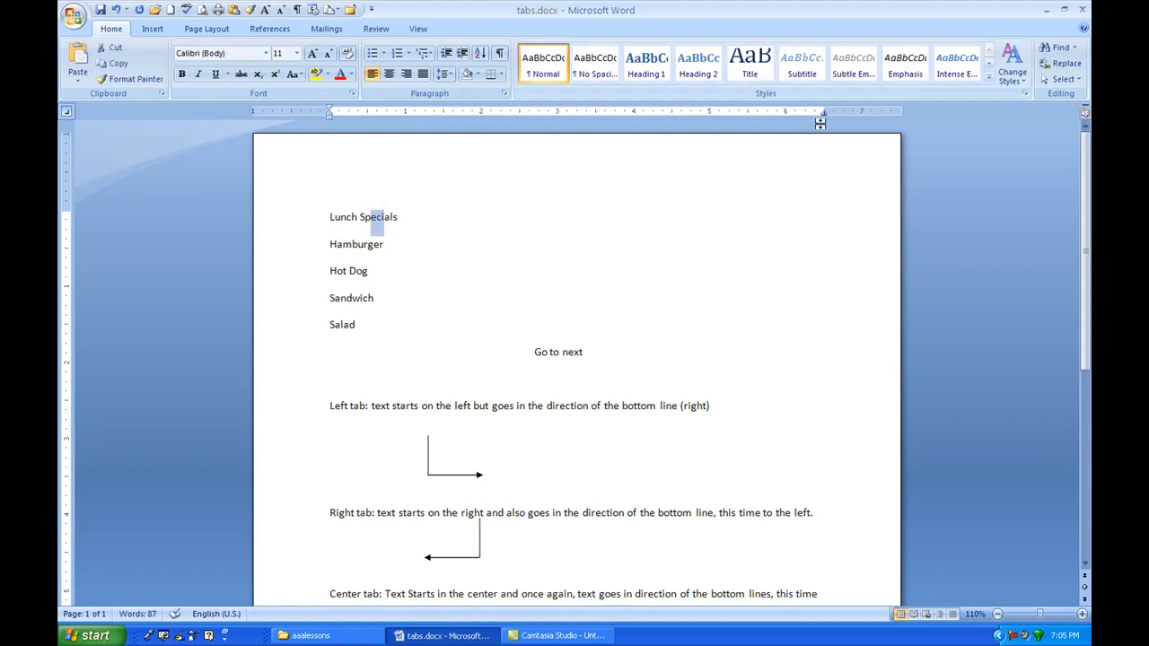
{"action": "left_click", "coordinate": [386, 221]}
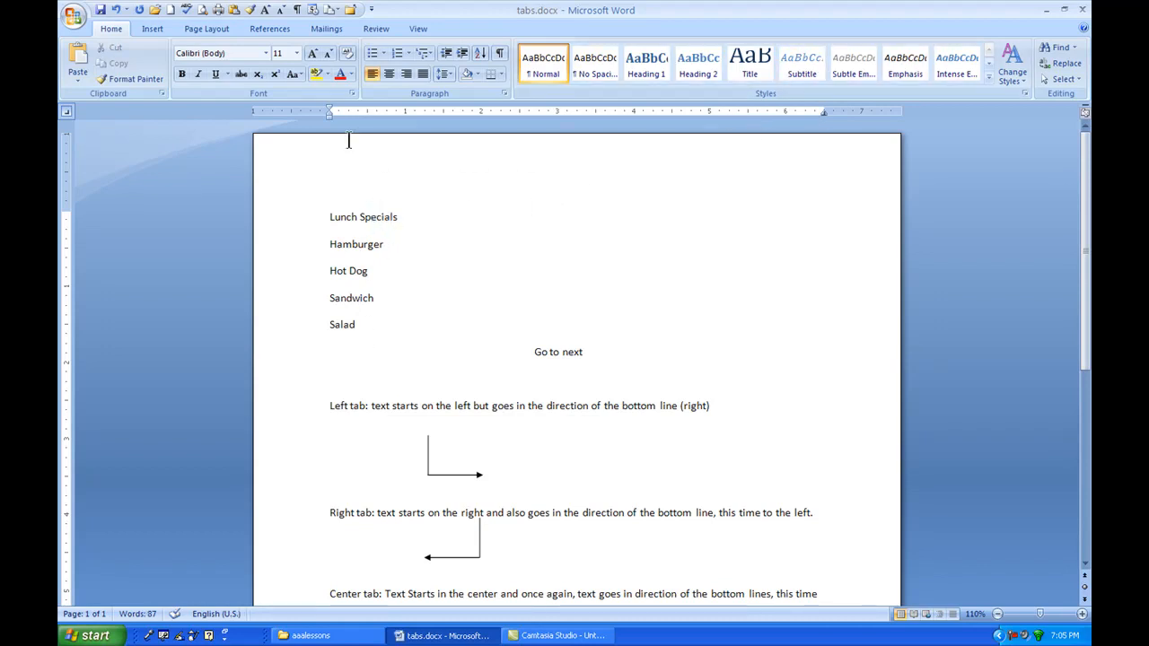
{"action": "left_click_drag", "start_coordinate": [354, 216], "coordinate": [399, 330]}
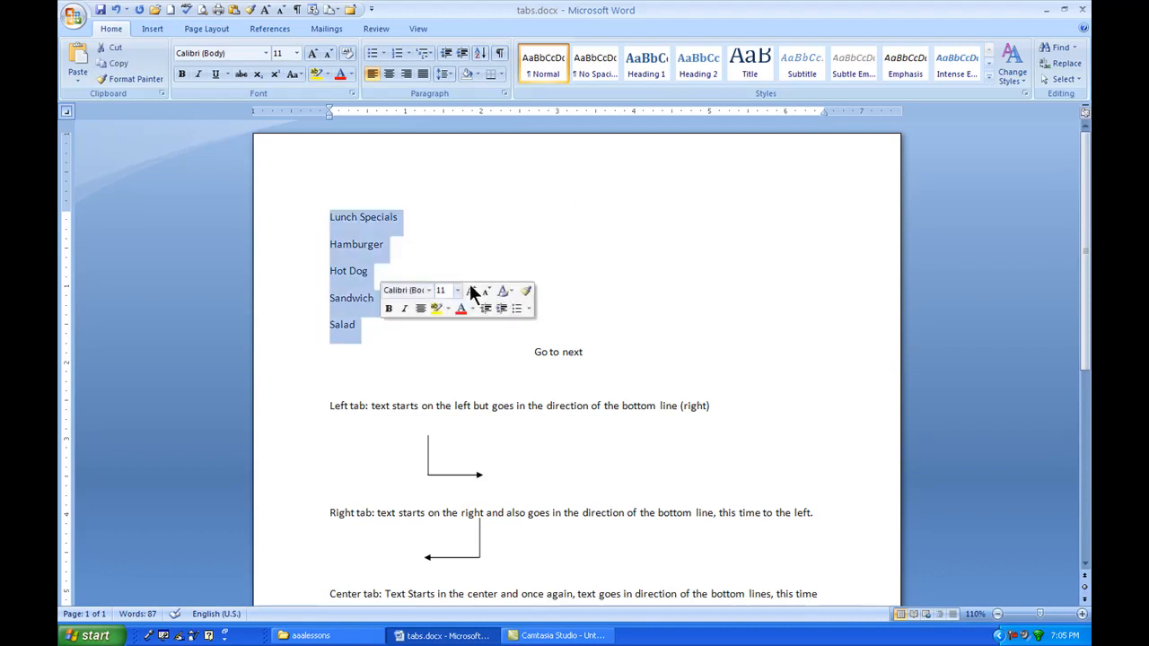
{"action": "left_click_drag", "start_coordinate": [824, 113], "coordinate": [824, 112]}
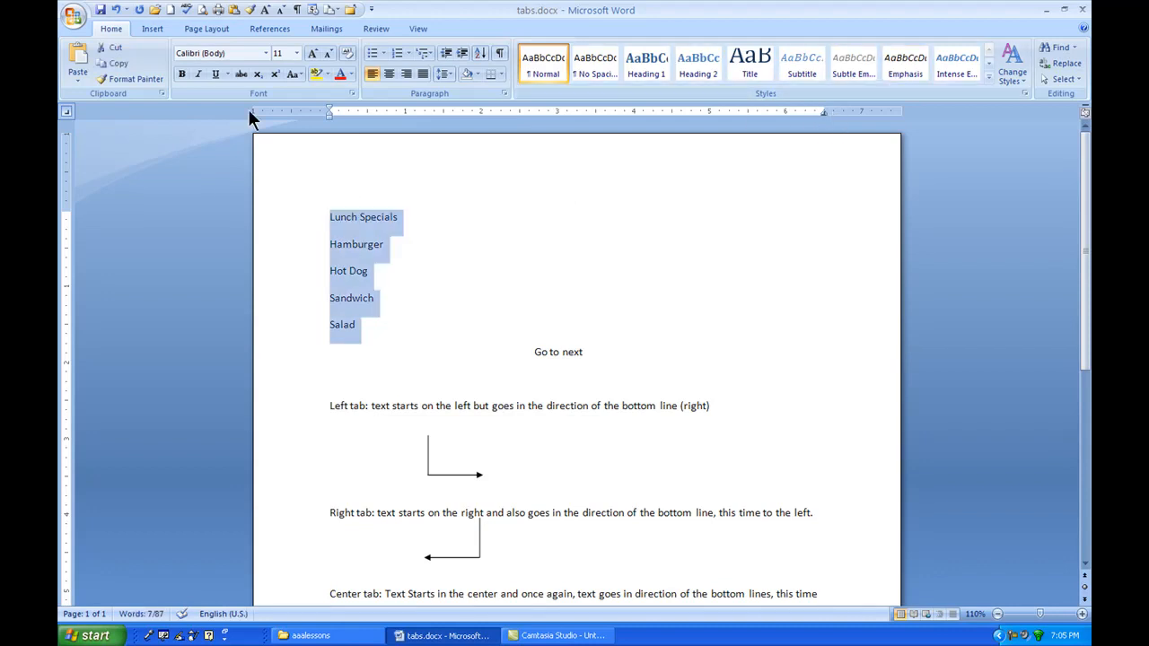
Create a new blank document with a 6.5-inch right tab stop, enter "Hot dog" and start a new line
{"action": "left_click", "coordinate": [170, 13]}
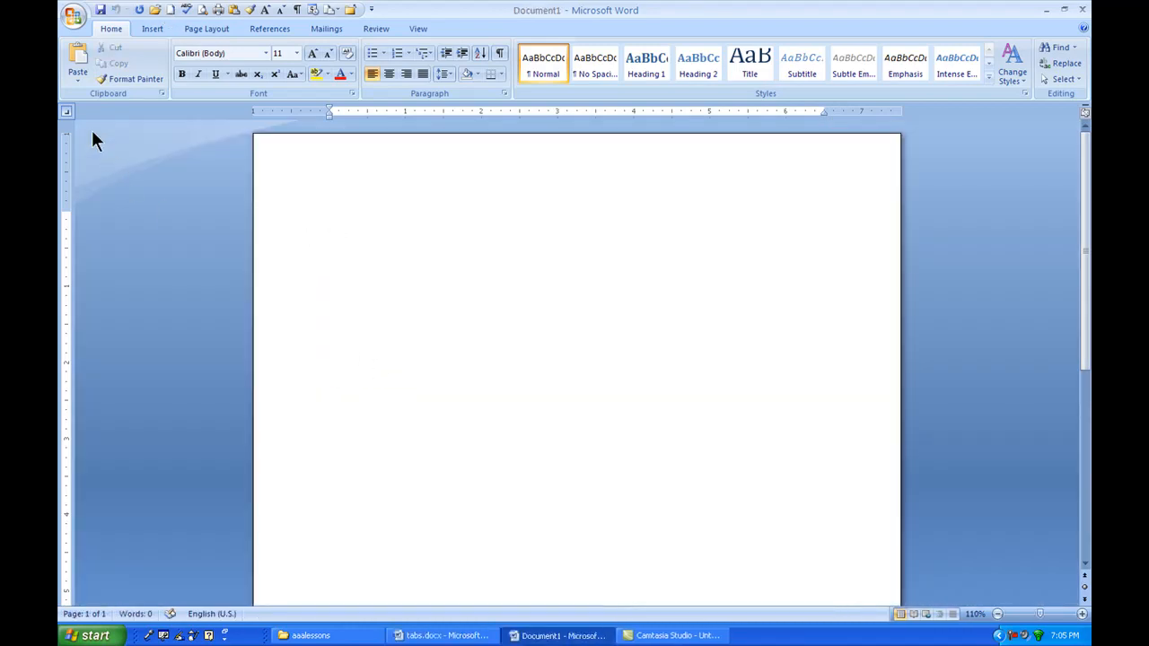
{"action": "left_click_drag", "start_coordinate": [795, 114], "coordinate": [823, 116]}
{"action": "type", "text": "Hot dog"}
{"action": "key", "text": "Return"}
Show the formatting marks and add nine more empty paragraphs below "Hot dog"
{"action": "left_click", "coordinate": [501, 52]}
{"action": "left_click", "coordinate": [501, 52]}
{"action": "left_click", "coordinate": [501, 51]}
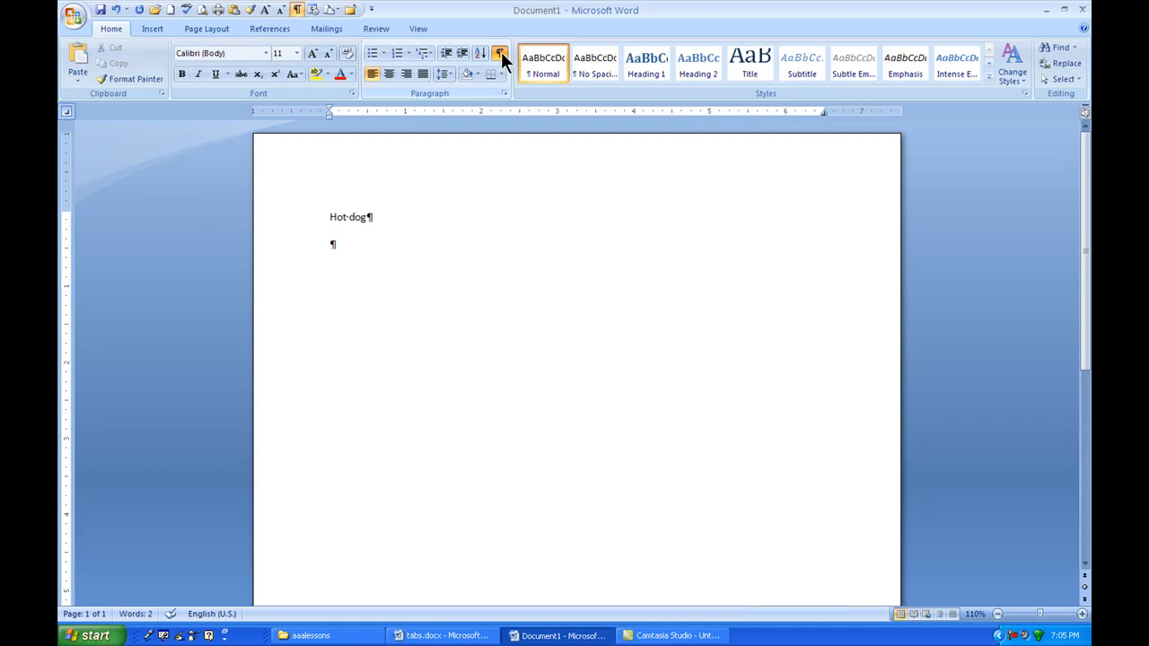
{"action": "key", "text": "Return"}
{"action": "key", "text": "Return"}
{"action": "key", "text": "Return"}
{"action": "key", "text": "Return"}
{"action": "key", "text": "Return"}
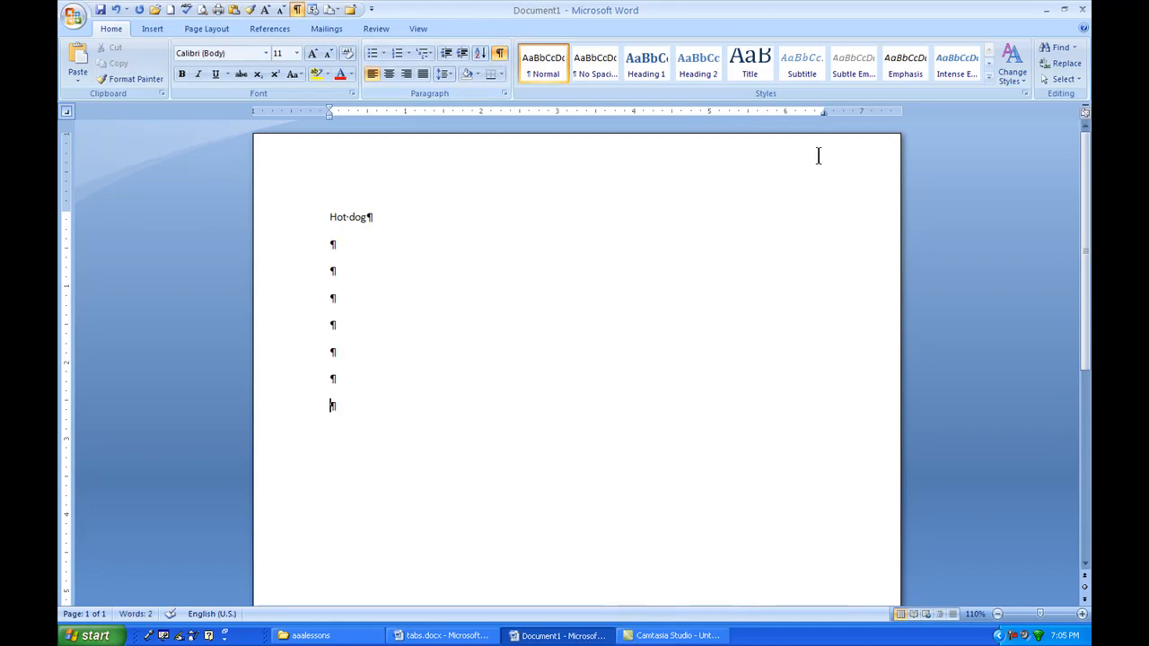
{"action": "key", "text": "Return"}
{"action": "key", "text": "Return"}
{"action": "key", "text": "Return"}
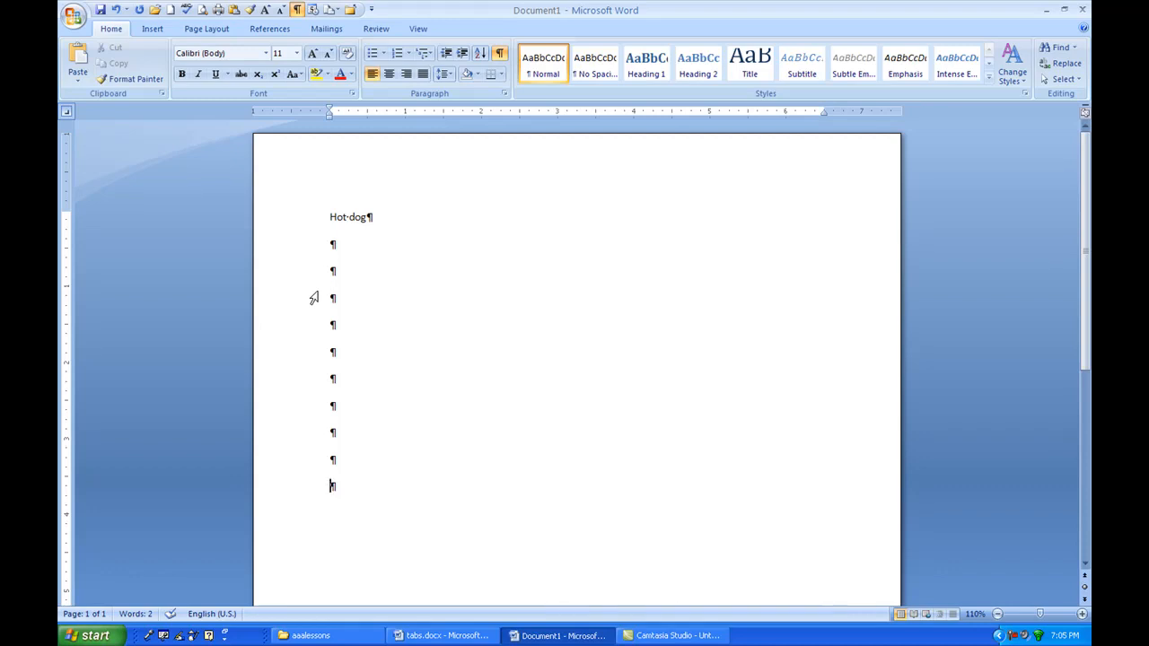
Back in tabs.docx, add $6.95 at the right tab stop of "Lunch Specials" and tab to the same stop after "Hamburger"
{"action": "key", "text": "alt+Tab"}
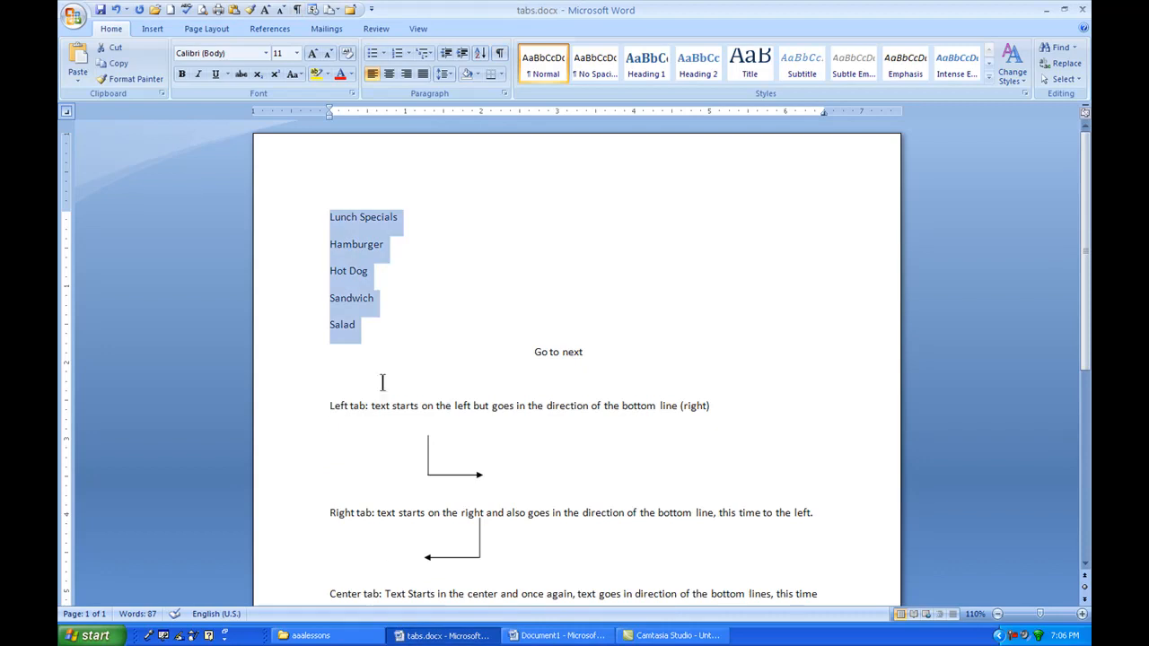
{"action": "left_click", "coordinate": [389, 328]}
{"action": "left_click", "coordinate": [331, 216]}
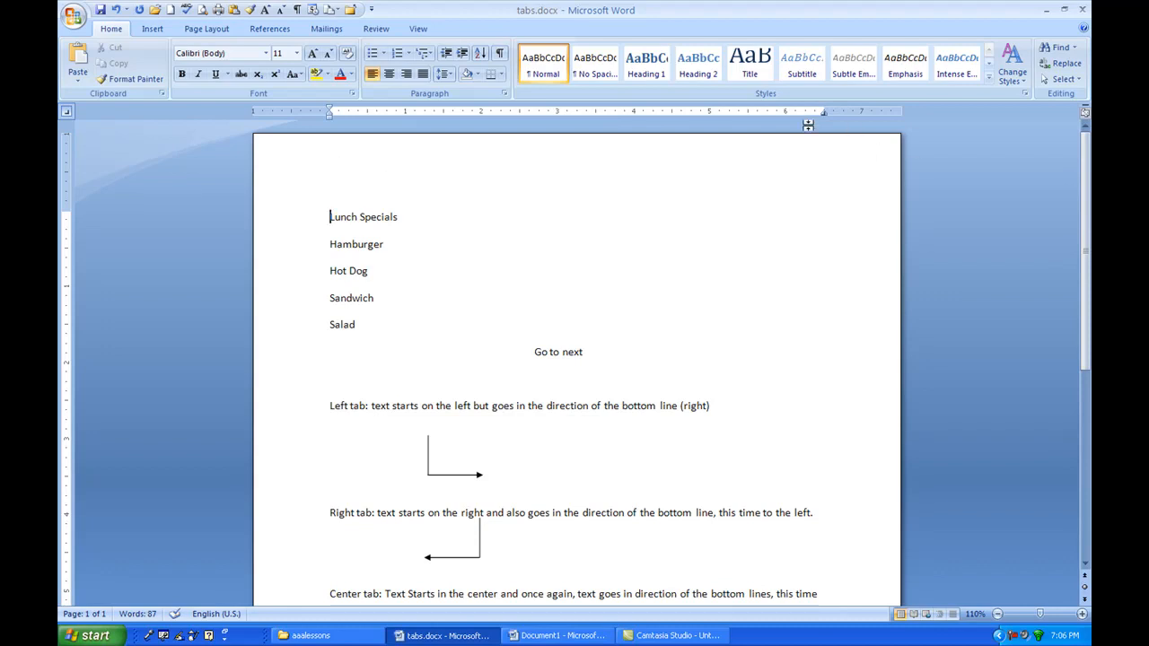
{"action": "left_click", "coordinate": [481, 215]}
{"action": "type", "text": "$6.95"}
{"action": "key", "text": "Tab"}
{"action": "key", "text": "Tab"}
Review the left, right and center tab explanations and the dotted-leader price list further down the document
{"action": "scroll", "coordinate": [474, 400], "scroll_direction": "down", "scroll_amount": 1}
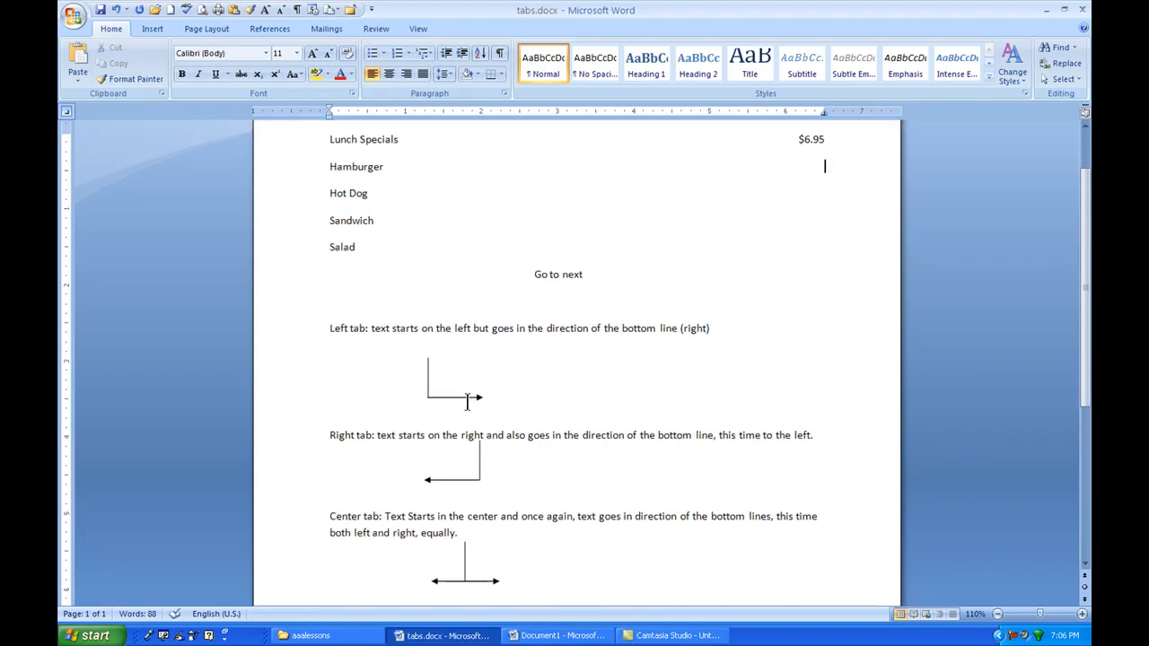
{"action": "scroll", "coordinate": [465, 403], "scroll_direction": "down", "scroll_amount": 1}
{"action": "scroll", "coordinate": [463, 440], "scroll_direction": "down", "scroll_amount": 1}
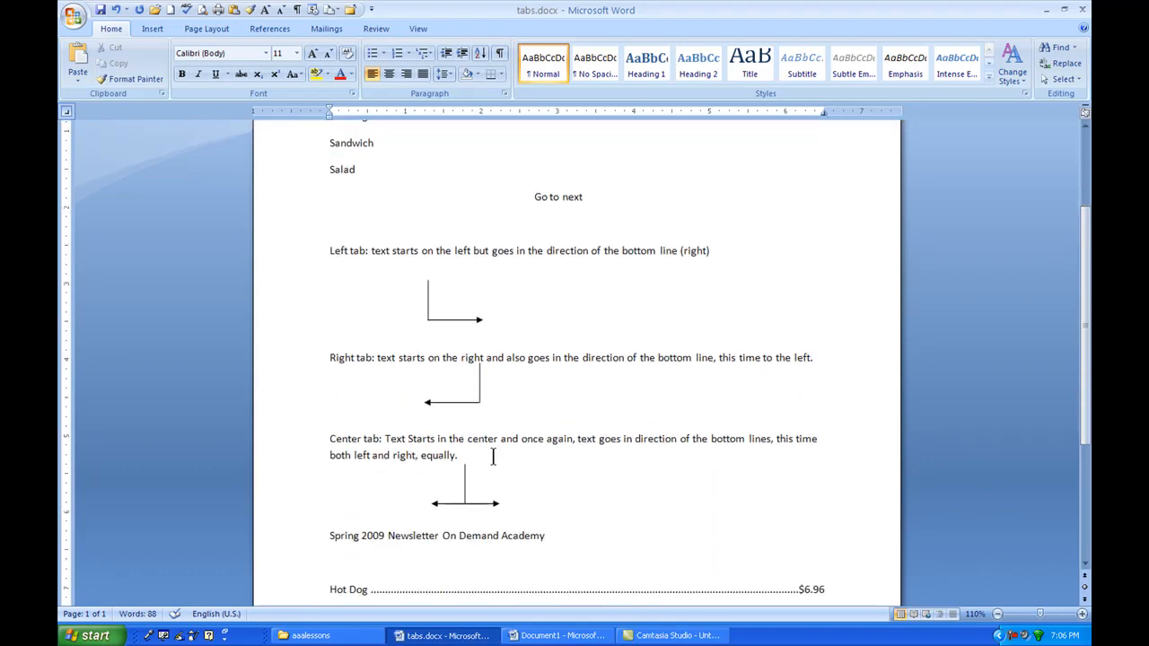
{"action": "scroll", "coordinate": [503, 449], "scroll_direction": "down", "scroll_amount": 2}
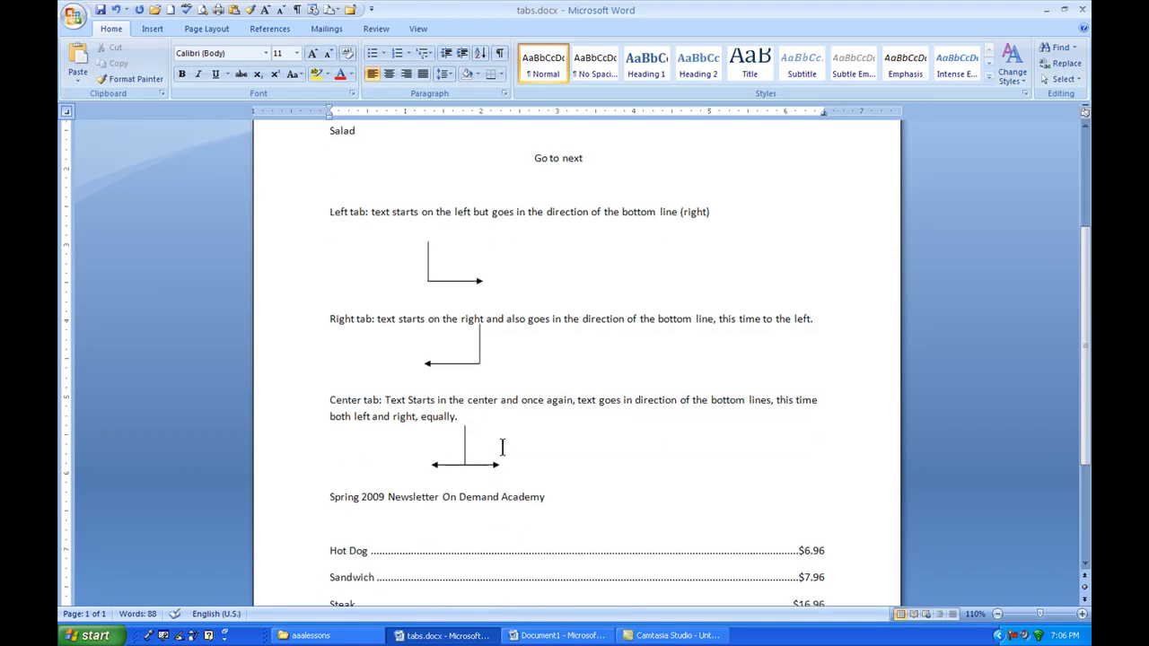
{"action": "scroll", "coordinate": [501, 443], "scroll_direction": "down", "scroll_amount": 3}
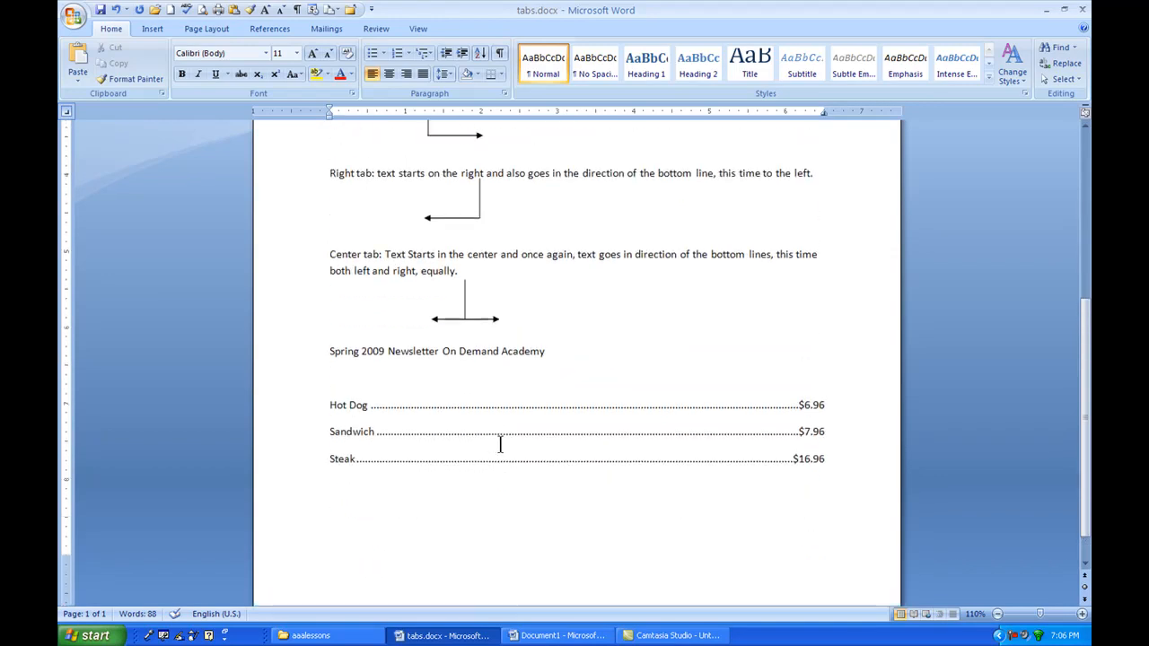
{"action": "scroll", "coordinate": [501, 443], "scroll_direction": "up", "scroll_amount": 6}
{"action": "scroll", "coordinate": [502, 443], "scroll_direction": "up", "scroll_amount": 2}
{"action": "scroll", "coordinate": [501, 443], "scroll_direction": "down", "scroll_amount": 9}
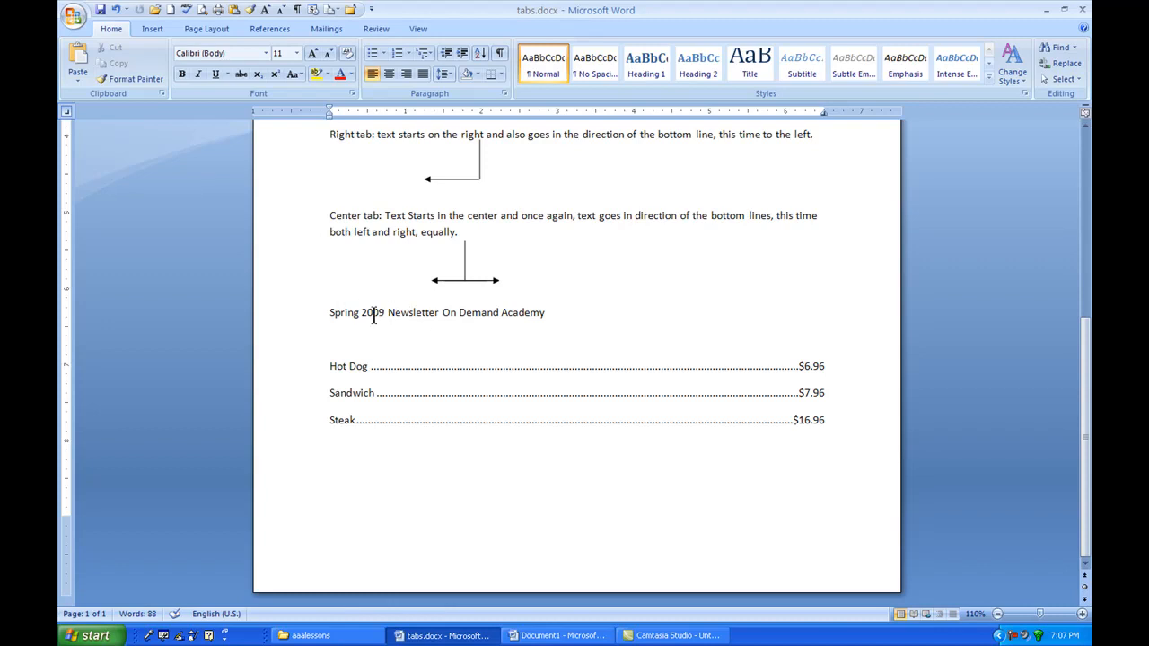
Center the "Left tab" explanation line on the page
{"action": "left_click", "coordinate": [383, 313]}
{"action": "scroll", "coordinate": [384, 312], "scroll_direction": "up", "scroll_amount": 4}
{"action": "left_click", "coordinate": [532, 224]}
{"action": "left_click", "coordinate": [389, 74]}
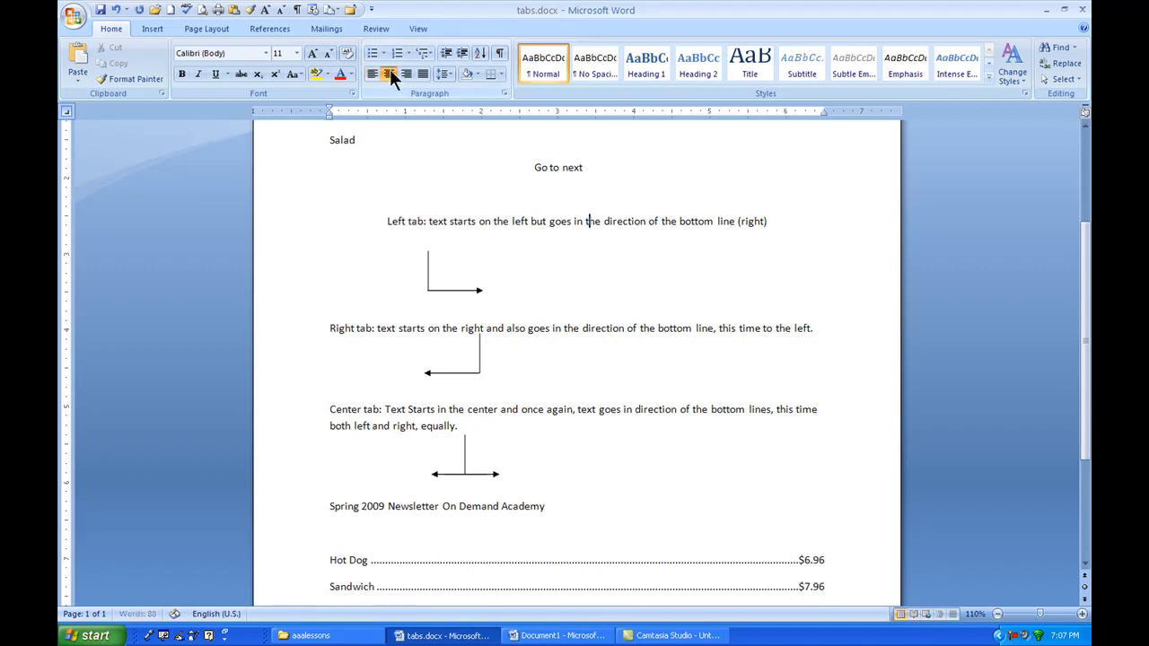
On the "Spring 2009" line, align "Newsletter" to a 3.25-inch center tab stop and "On Demand Academy" to a 6.5-inch right stop
{"action": "left_click", "coordinate": [388, 509]}
{"action": "left_click_drag", "start_coordinate": [786, 118], "coordinate": [827, 118]}
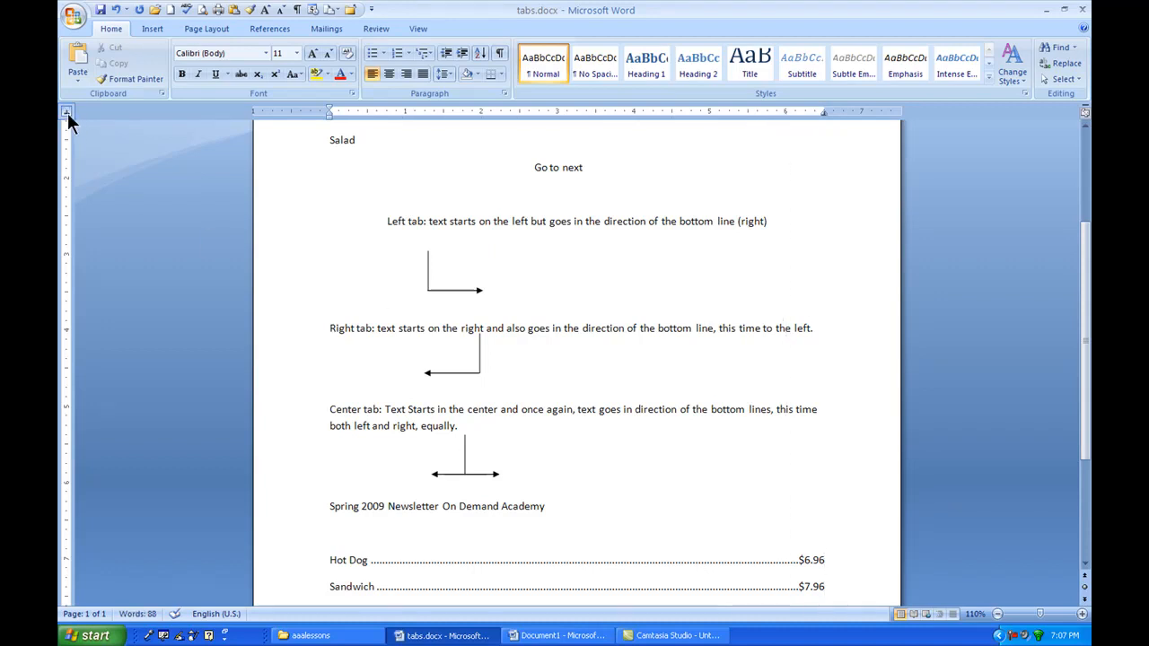
{"action": "left_click", "coordinate": [577, 112]}
{"action": "left_click", "coordinate": [389, 506]}
{"action": "key", "text": "Tab"}
{"action": "left_click", "coordinate": [556, 506]}
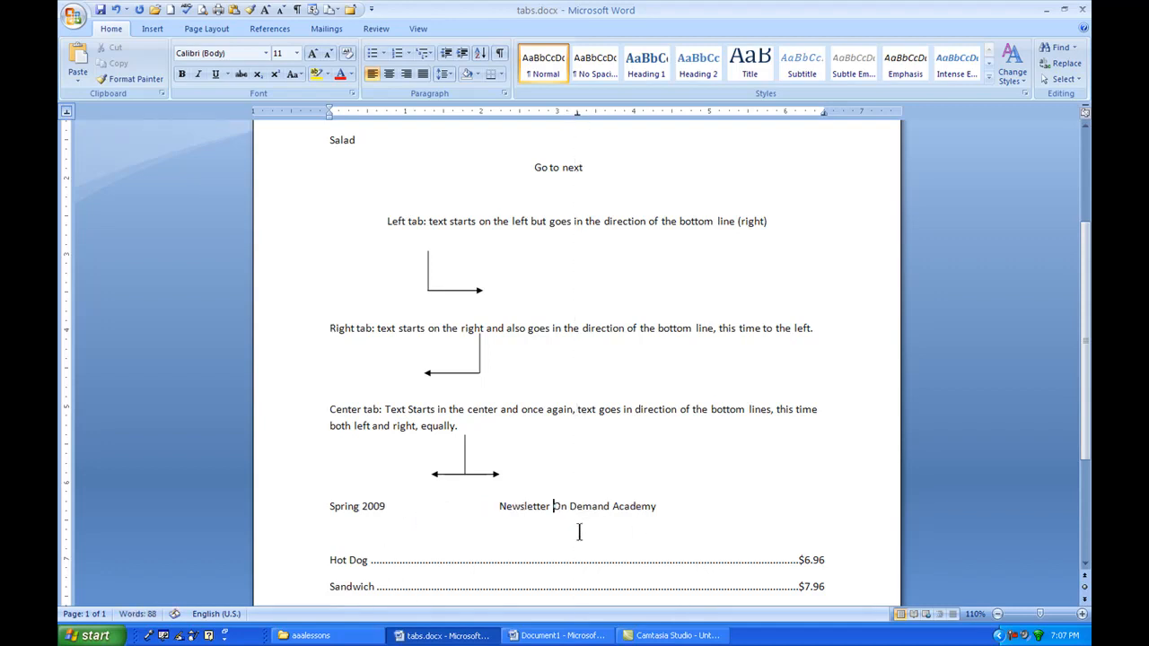
{"action": "key", "text": "Tab"}
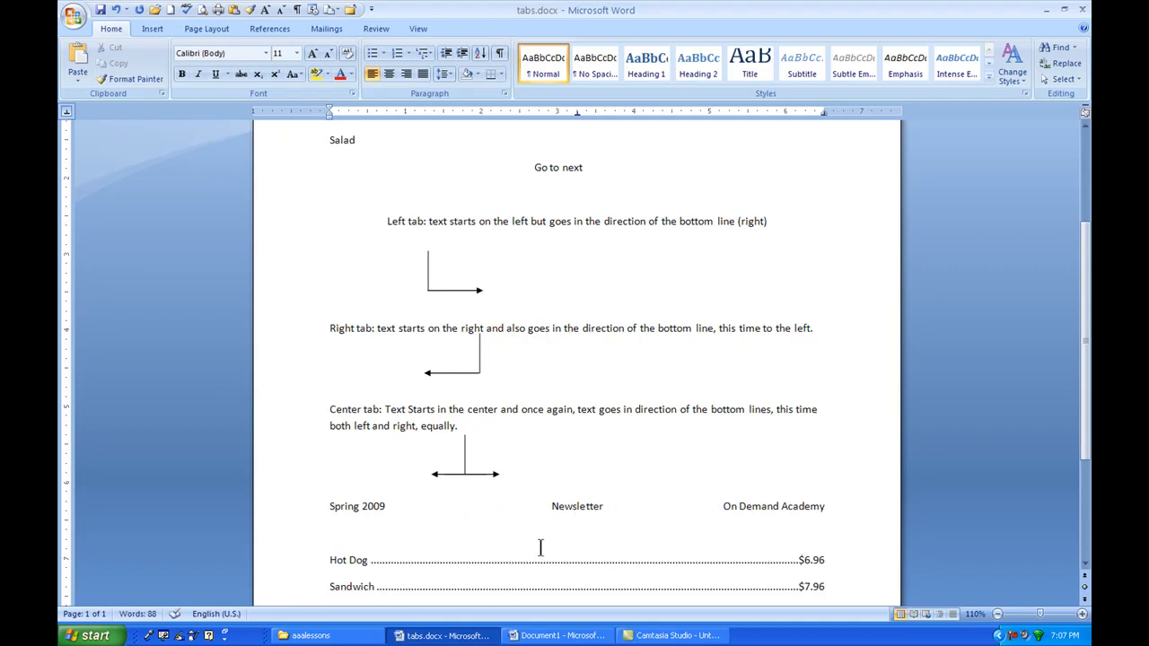